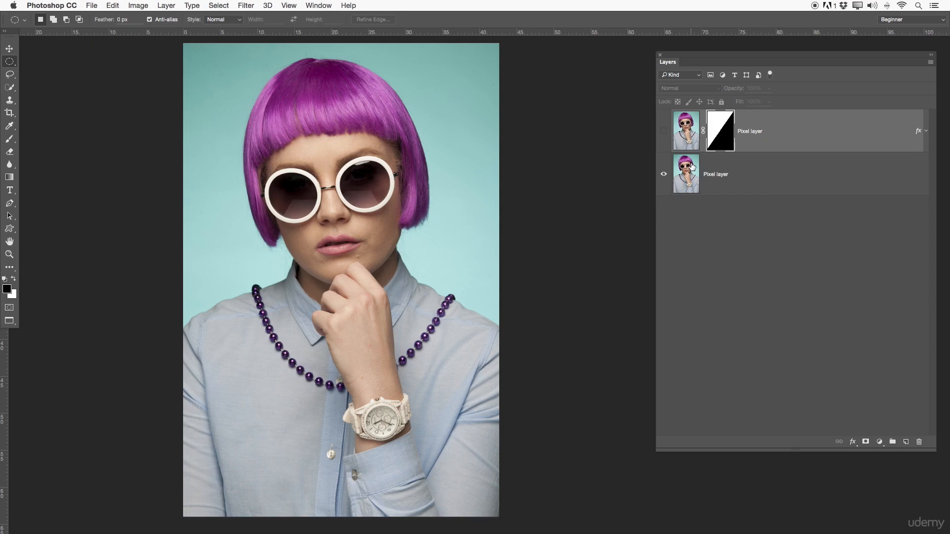
- Target the mask of the upper pixel layer and turn on that layer's visibility
left_click(738, 169)
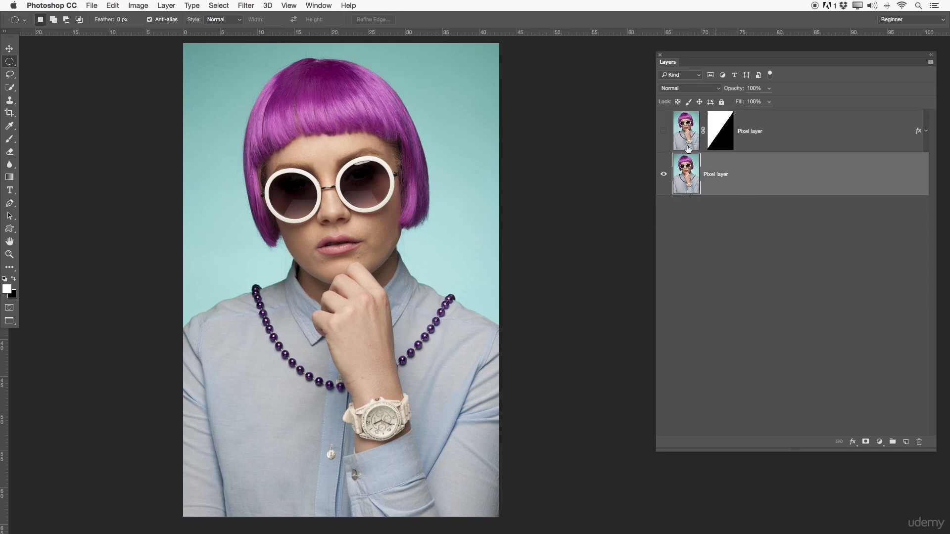
left_click(676, 135)
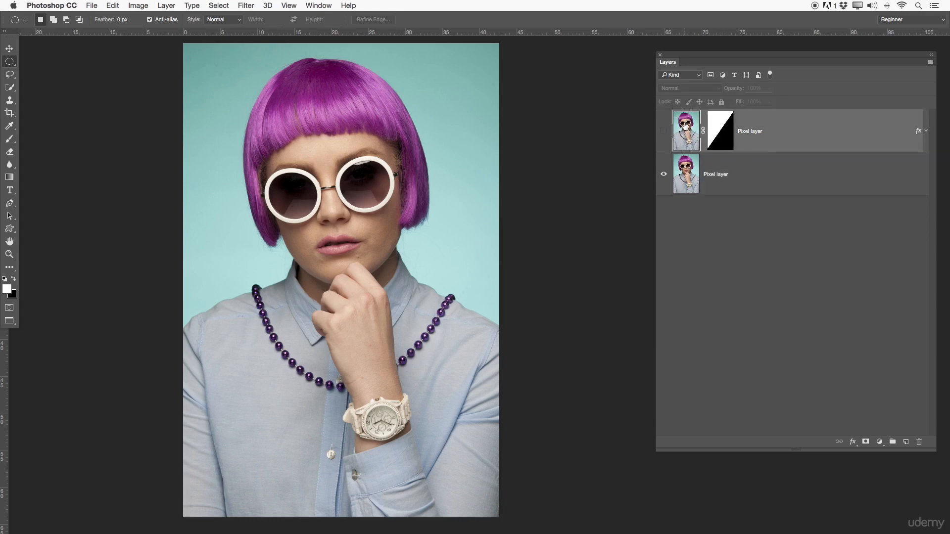
left_click(720, 129)
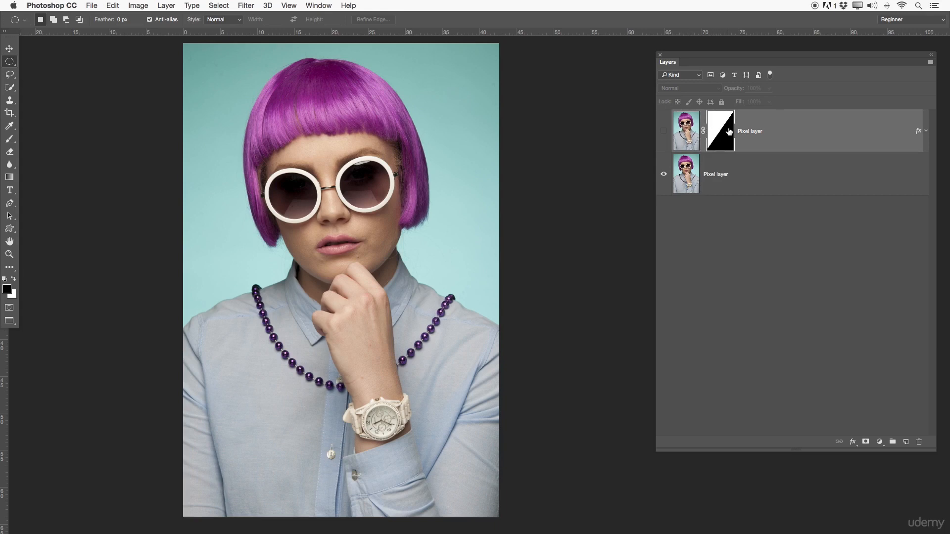
left_click(663, 133)
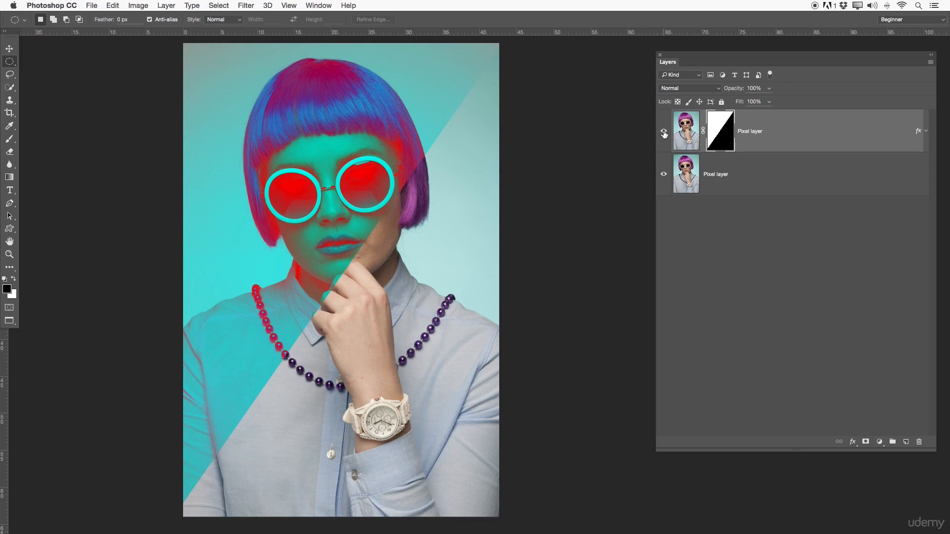
- Compare the image with the upper layer's mask disabled and re-enabled, and examine the layer's effects
right_click(716, 127)
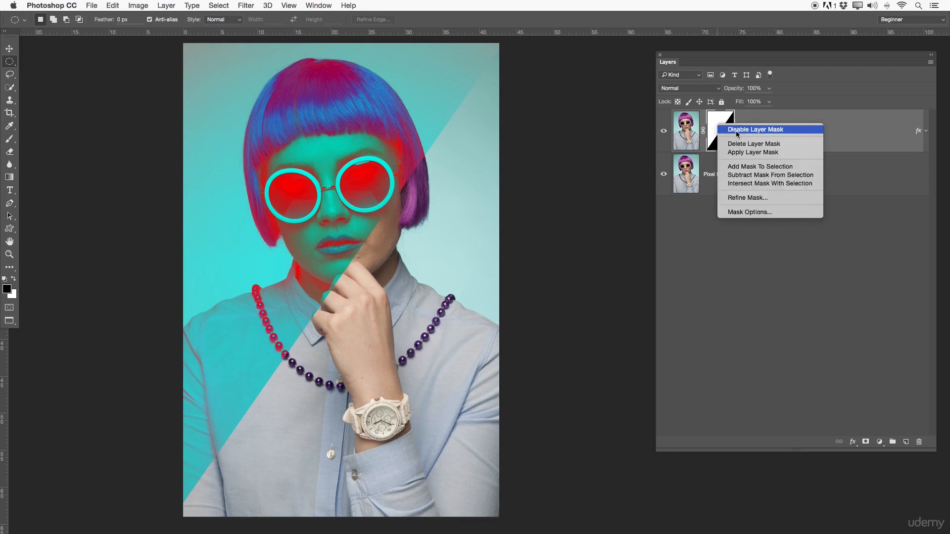
left_click(737, 130)
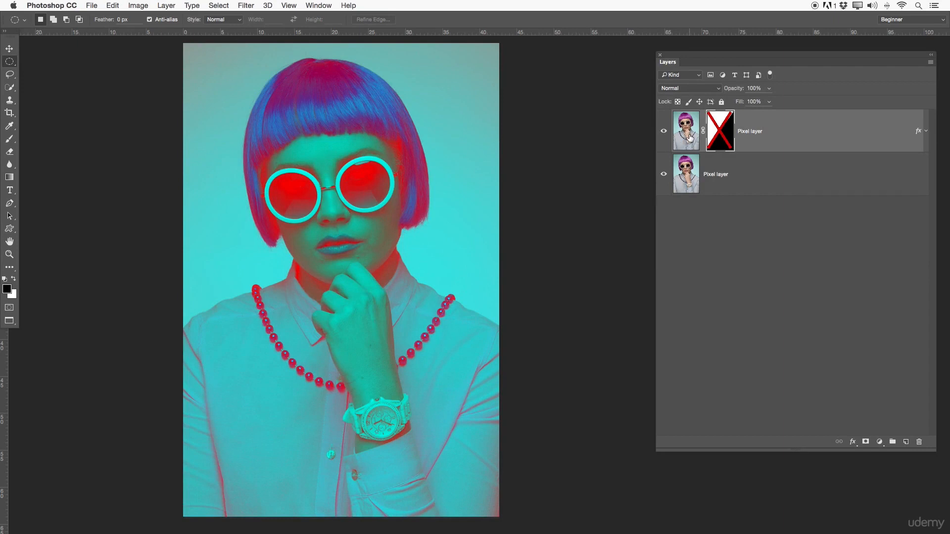
left_click(926, 132)
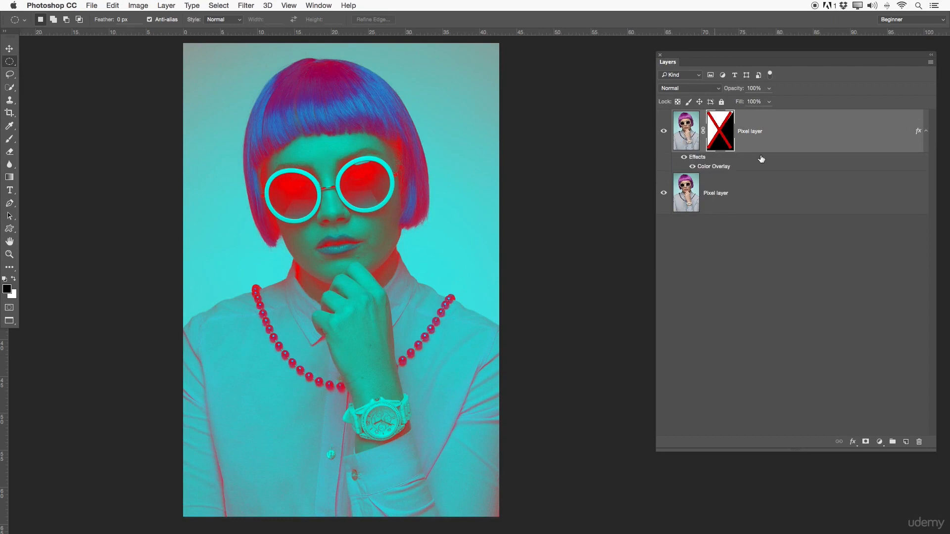
left_click(926, 132)
left_click(664, 131)
left_click(663, 131)
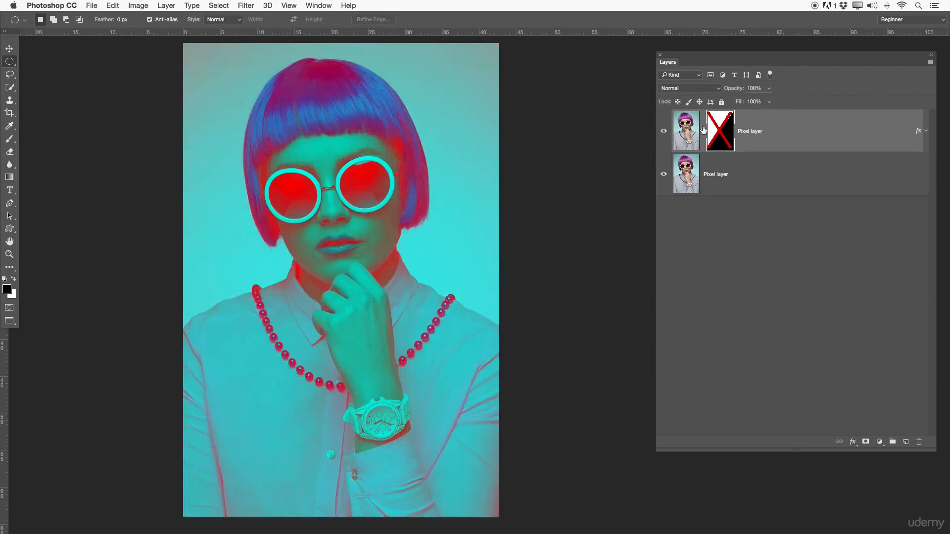
left_click(721, 139, "shift")
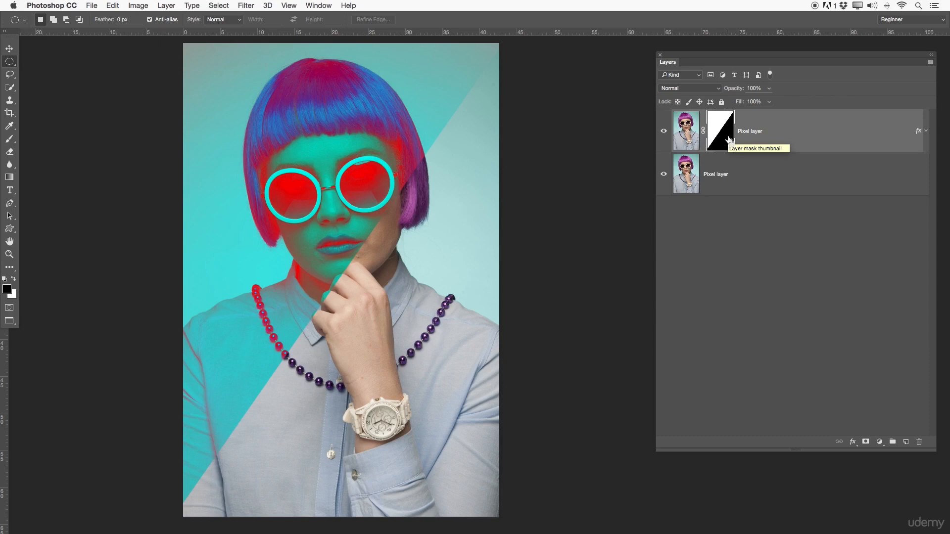
- Invert the upper layer's diagonal mask, try applying it to the layer, and undo the application
key("super+i")
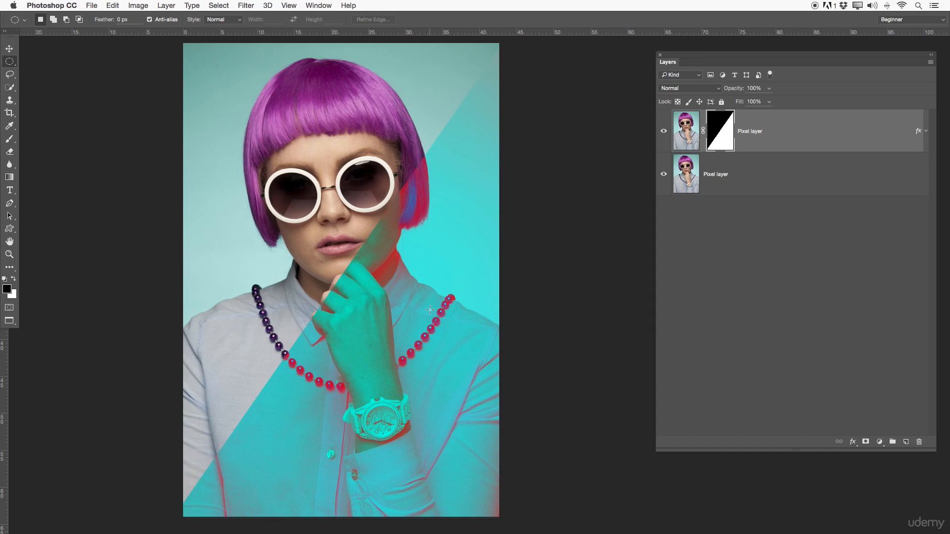
right_click(726, 137)
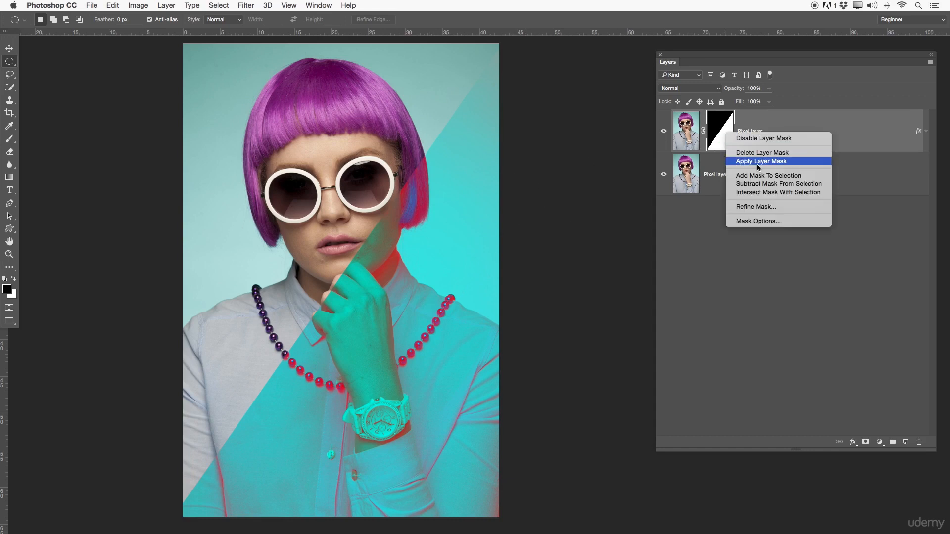
left_click(752, 161)
key("super+z")
- Delete the upper layer's diagonal mask and add a new white layer mask to the same layer
right_click(721, 139)
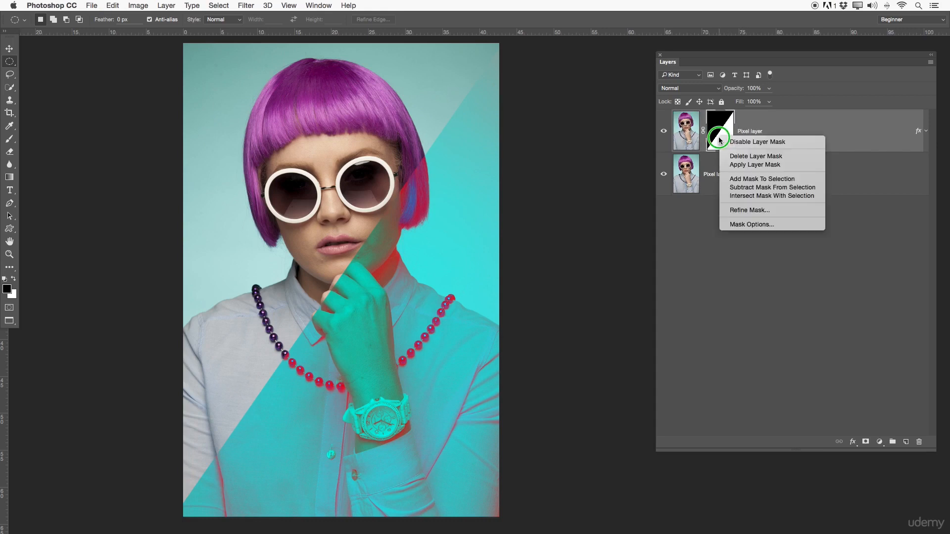
left_click(742, 157)
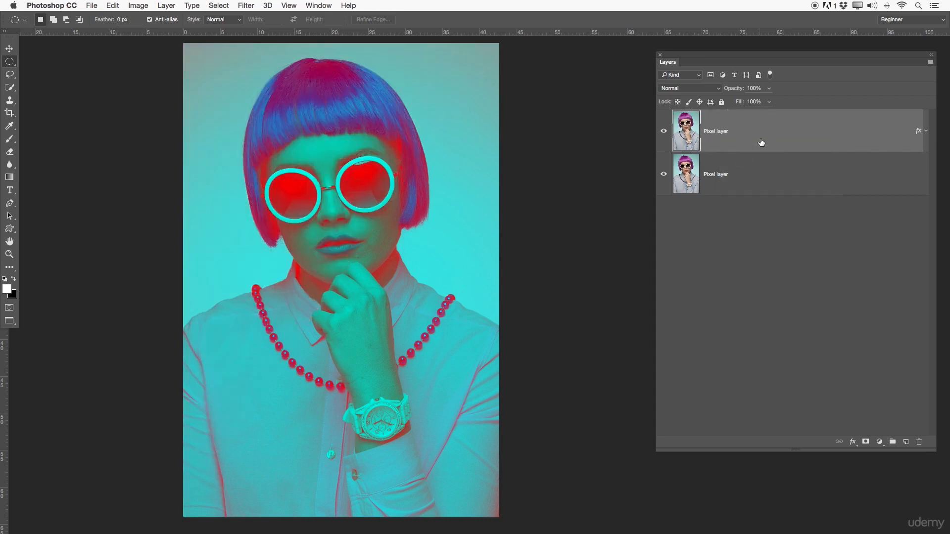
left_click(759, 237)
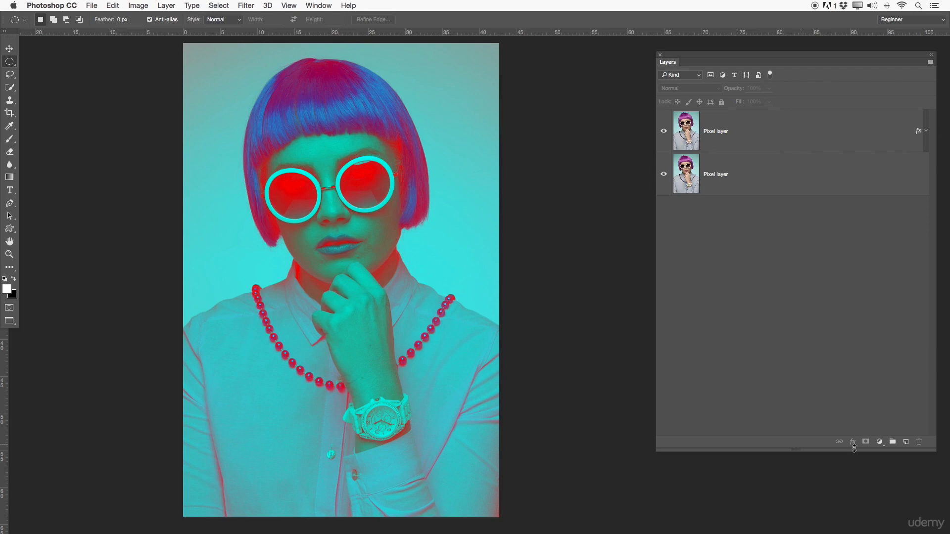
left_click(746, 141)
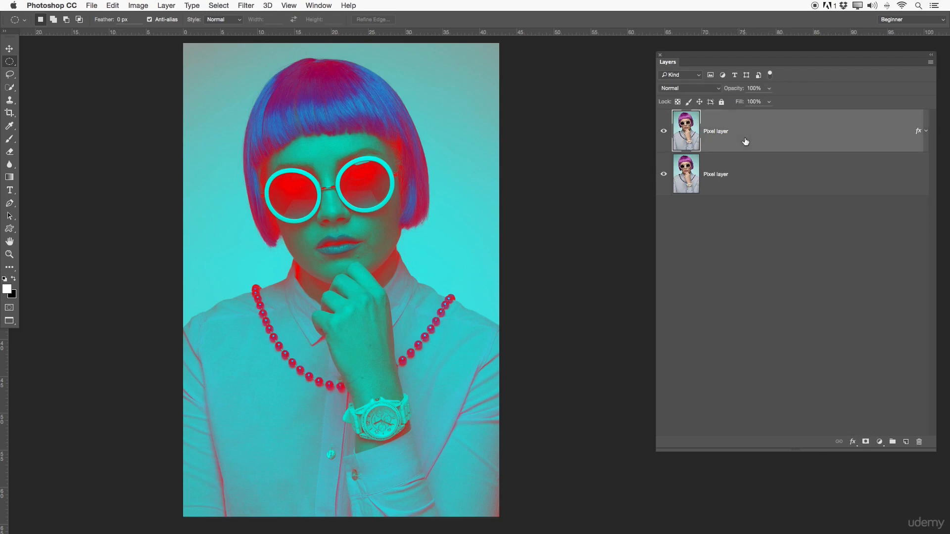
left_click(866, 443)
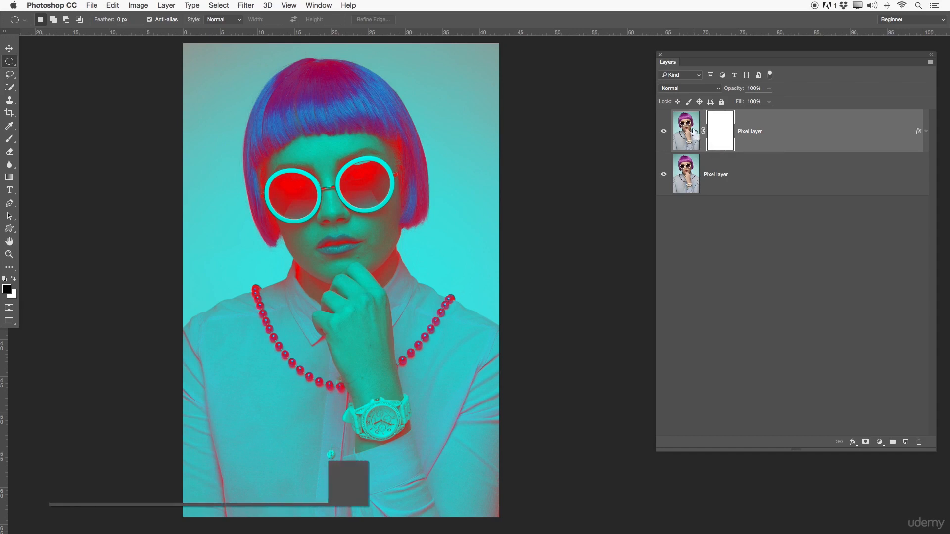
- Invert the upper layer's blank mask to black and back to white
key("super+i")
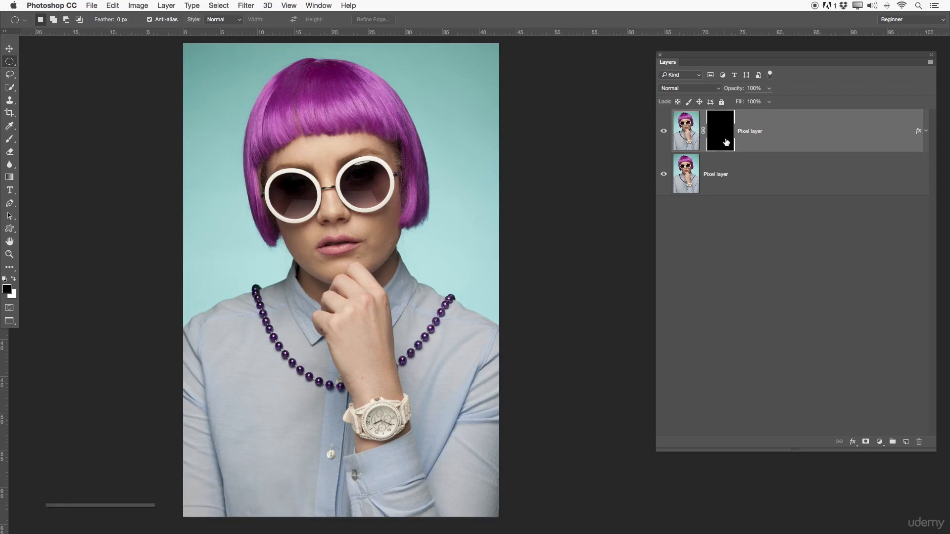
key("super+i")
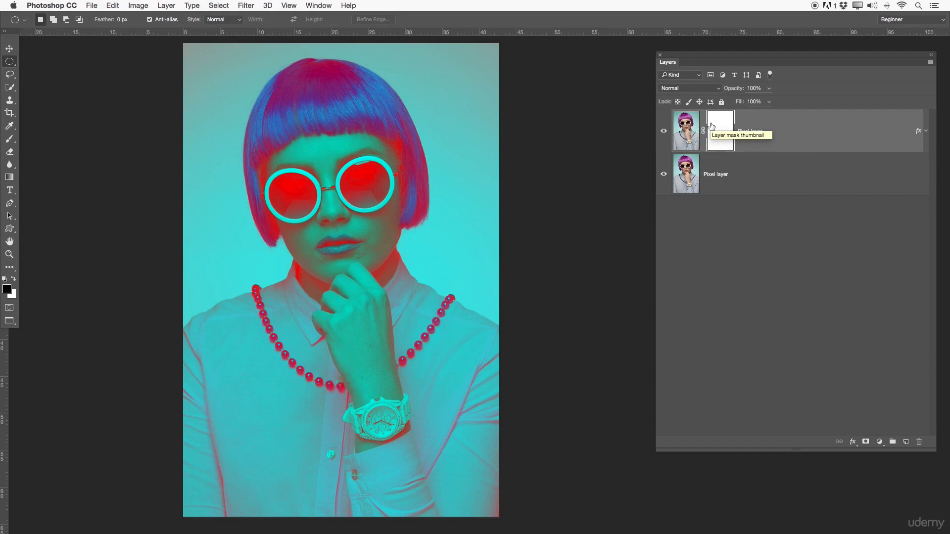
- Paint with a white Brush on the upper layer's mask over one of the sunglass lenses
key("b")
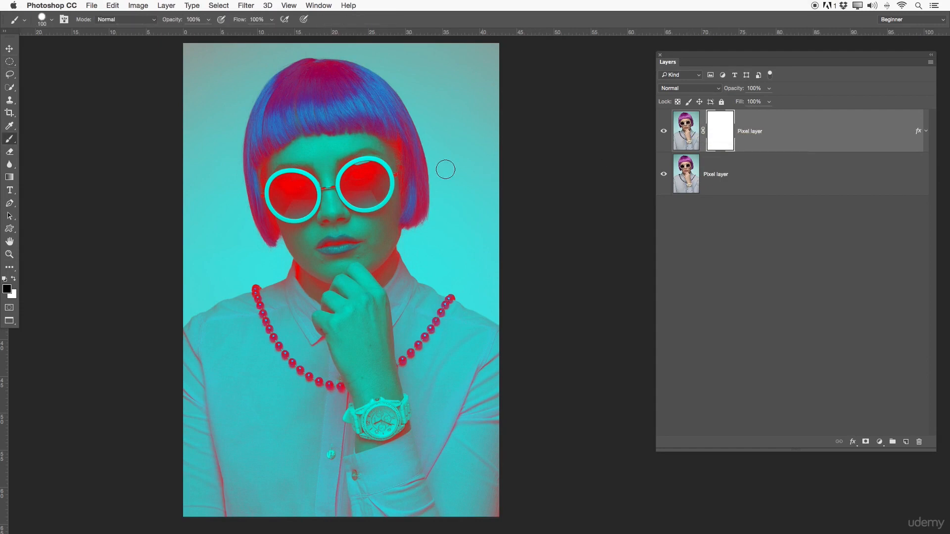
key("x")
mouse_move(290, 181)
left_mouse_down()
mouse_move(286, 202)
mouse_move(271, 197)
mouse_move(279, 181)
mouse_move(301, 215)
mouse_move(279, 201)
mouse_move(346, 175)
mouse_move(346, 191)
mouse_move(368, 188)
mouse_move(270, 190)
mouse_move(319, 215)
mouse_move(294, 197)
mouse_move(327, 176)
mouse_move(353, 182)
mouse_move(412, 160)
mouse_move(306, 184)
left_mouse_up()
- Paint a long freehand white stroke over the face and arm on the upper layer's own pixels, and undo it
left_click(686, 127)
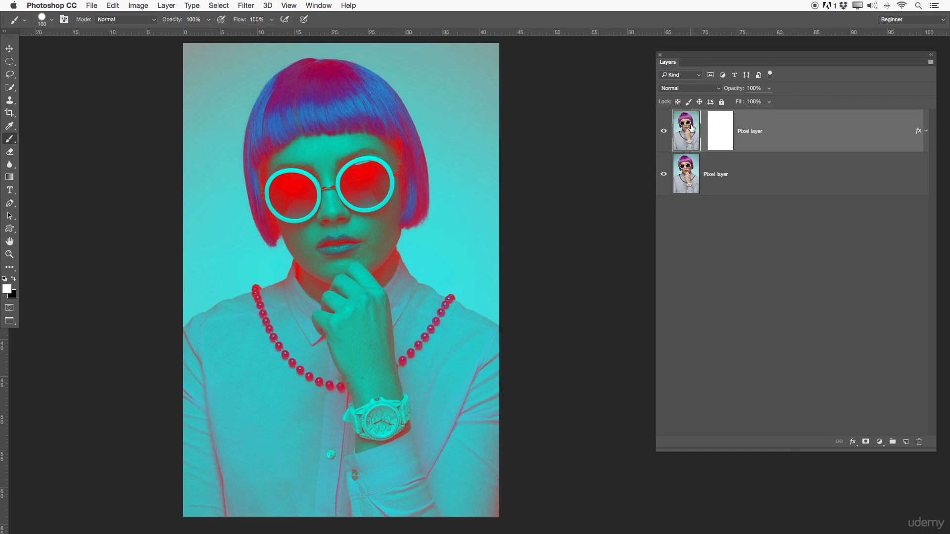
mouse_move(327, 129)
left_mouse_down()
mouse_move(261, 213)
mouse_move(286, 307)
mouse_move(336, 329)
mouse_move(408, 223)
mouse_move(398, 417)
mouse_move(341, 443)
mouse_move(422, 380)
mouse_move(384, 148)
mouse_move(425, 90)
left_mouse_up()
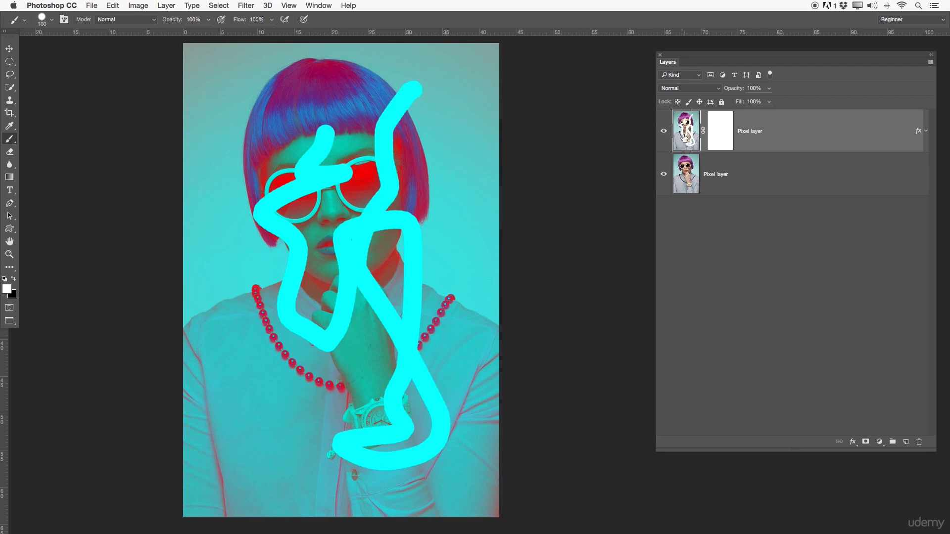
left_click(728, 131)
key("super+z")
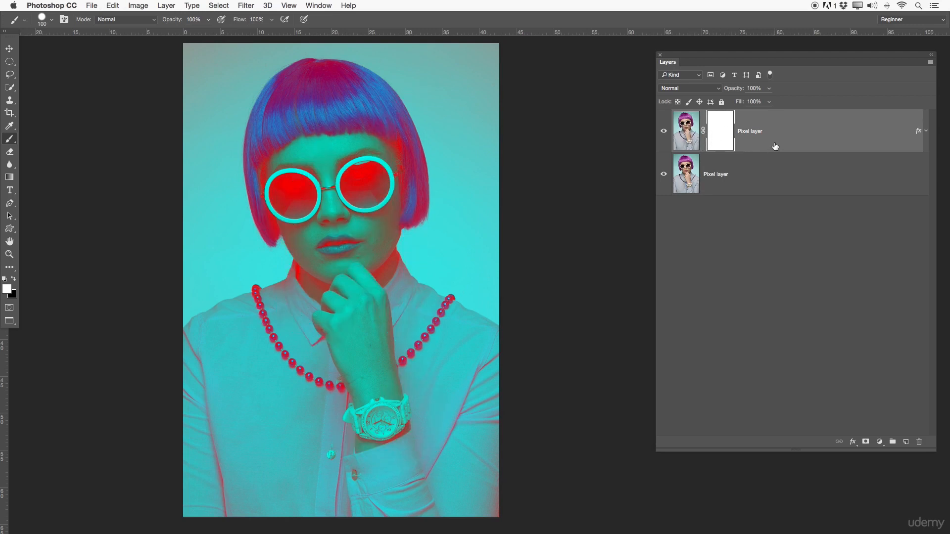
- Paint one winding black stroke on the upper layer's mask, from the hair down to the lower shirt
left_click(687, 132)
left_click(721, 132)
left_click(14, 281)
mouse_move(247, 82)
left_mouse_down()
mouse_move(381, 77)
mouse_move(353, 128)
mouse_move(289, 163)
mouse_move(373, 171)
mouse_move(392, 219)
mouse_move(259, 217)
mouse_move(285, 254)
mouse_move(406, 282)
mouse_move(233, 330)
mouse_move(473, 370)
mouse_move(289, 410)
mouse_move(443, 441)
mouse_move(335, 464)
mouse_move(262, 462)
left_mouse_up()
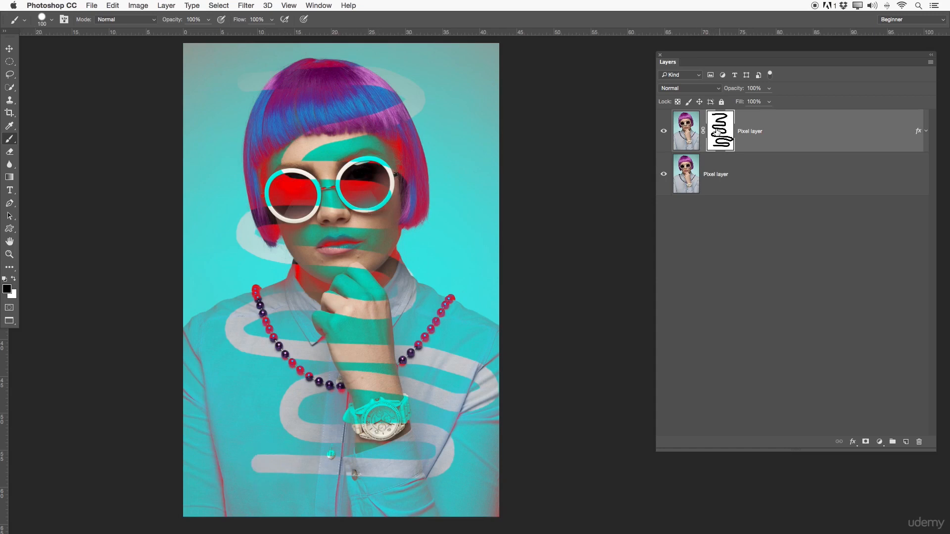
- Compare the image with the masked upper layer hidden and shown, checking both layers and the mask
left_click(663, 131)
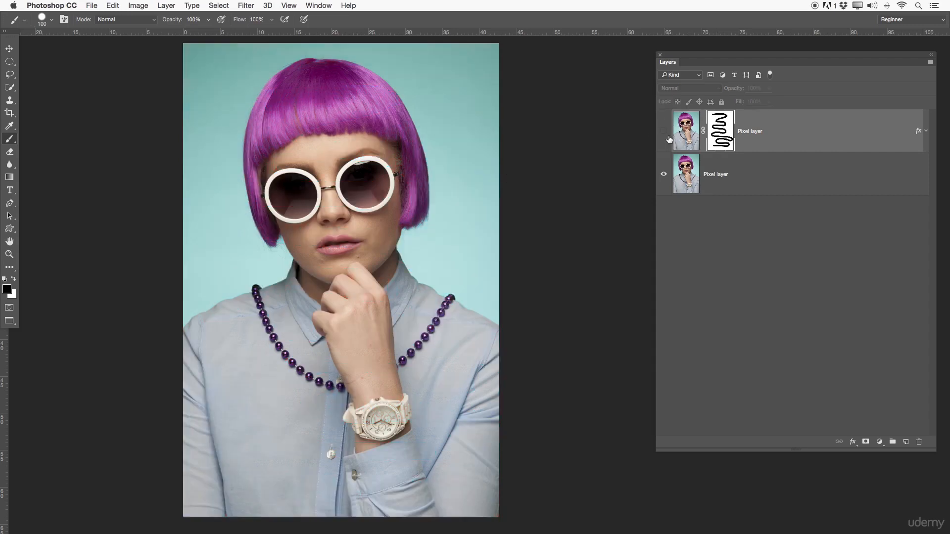
left_click(722, 174)
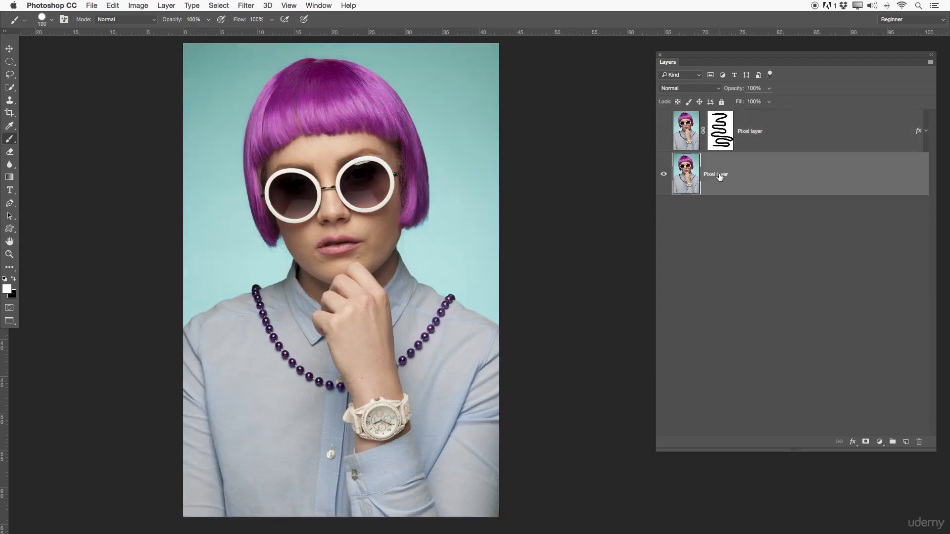
left_click(664, 131)
left_click(727, 126)
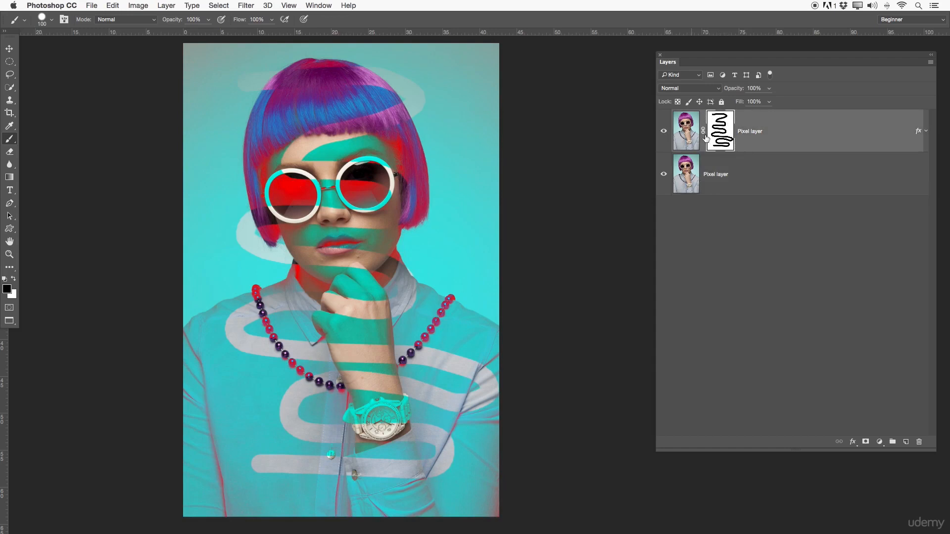
left_click(691, 141)
left_click(664, 131)
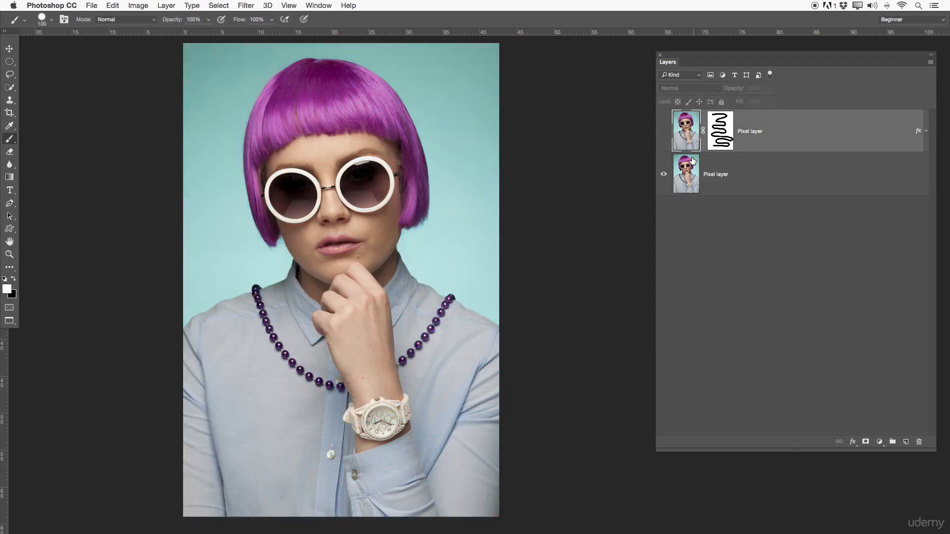
left_click(689, 159)
left_click(691, 141)
left_click(665, 132)
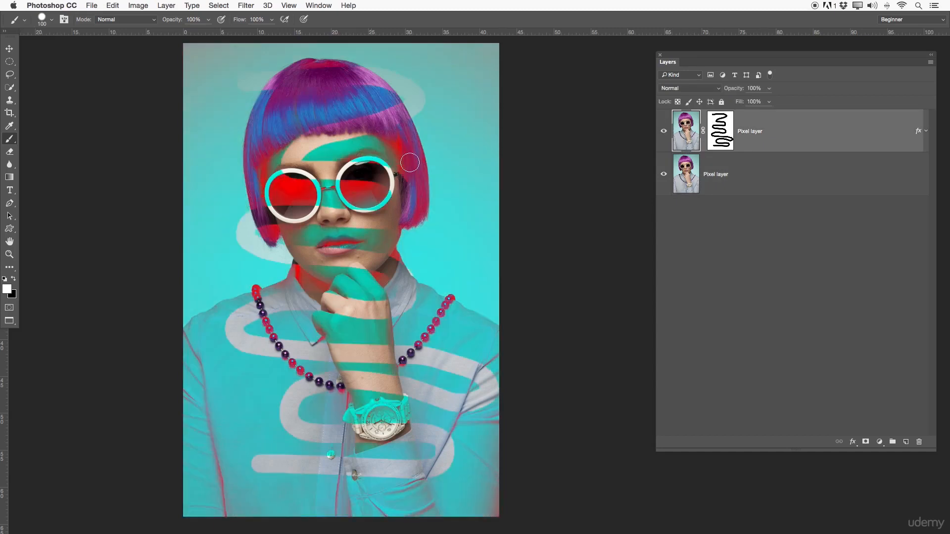
- Undo the winding mask stroke, and try a short white stroke between the lenses on the upper layer's pixels, undoing it too
key("super+z")
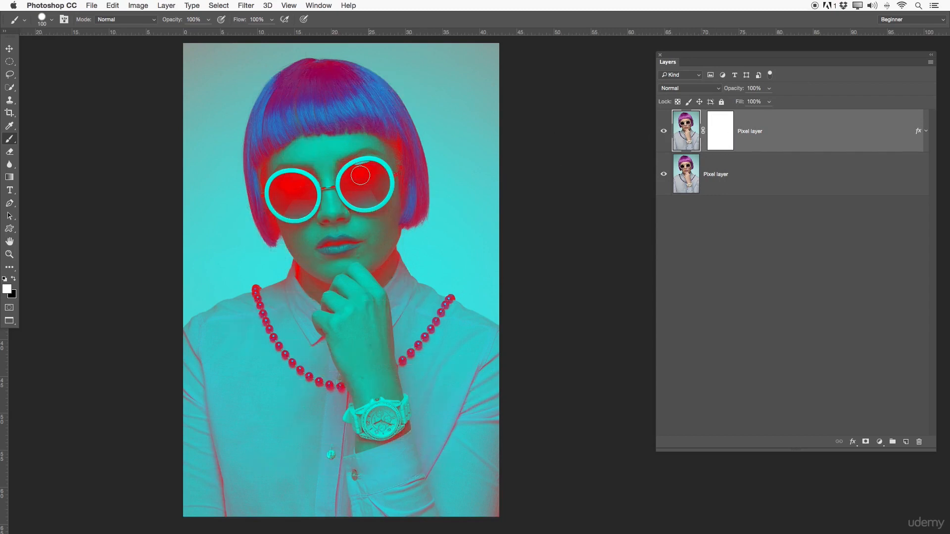
left_click_drag(306, 172, 321, 178)
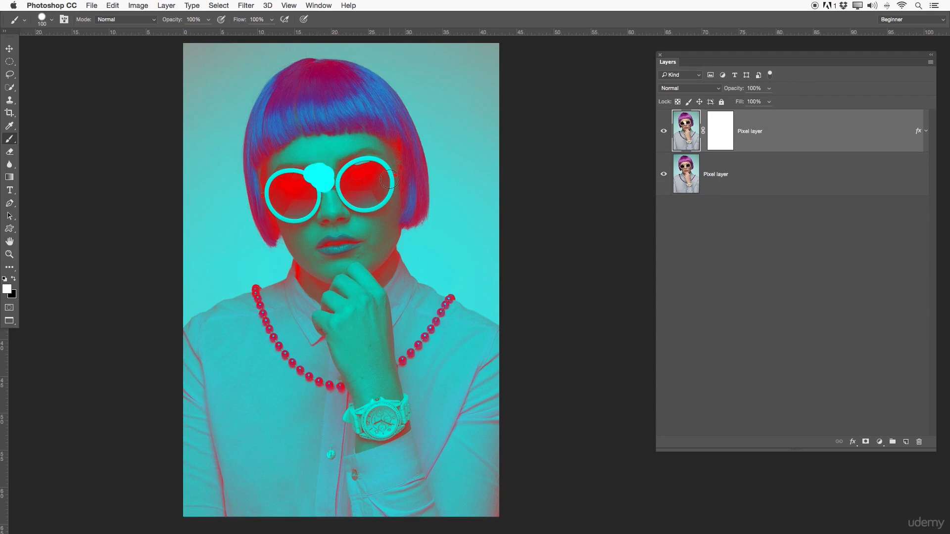
key("super+z")
- Paint black over both sunglass lenses on the upper layer's mask
left_click(720, 126)
key("x")
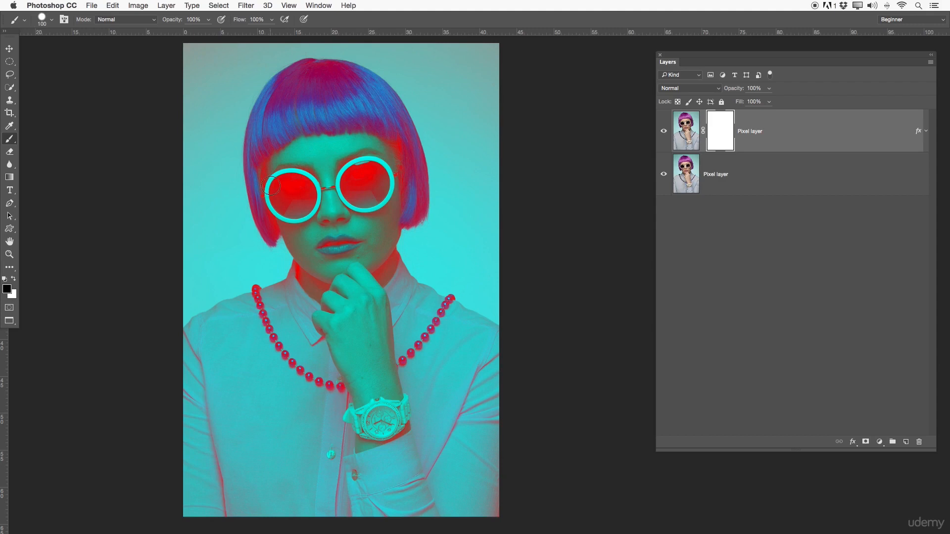
left_click_drag(298, 181, 282, 178)
mouse_move(277, 191)
left_mouse_down()
mouse_move(282, 200)
mouse_move(292, 193)
mouse_move(286, 199)
mouse_move(301, 184)
mouse_move(303, 201)
left_mouse_up()
mouse_move(352, 170)
left_mouse_down()
mouse_move(351, 196)
mouse_move(365, 201)
mouse_move(381, 193)
mouse_move(375, 174)
mouse_move(362, 171)
mouse_move(352, 191)
mouse_move(354, 175)
mouse_move(376, 178)
left_mouse_up()
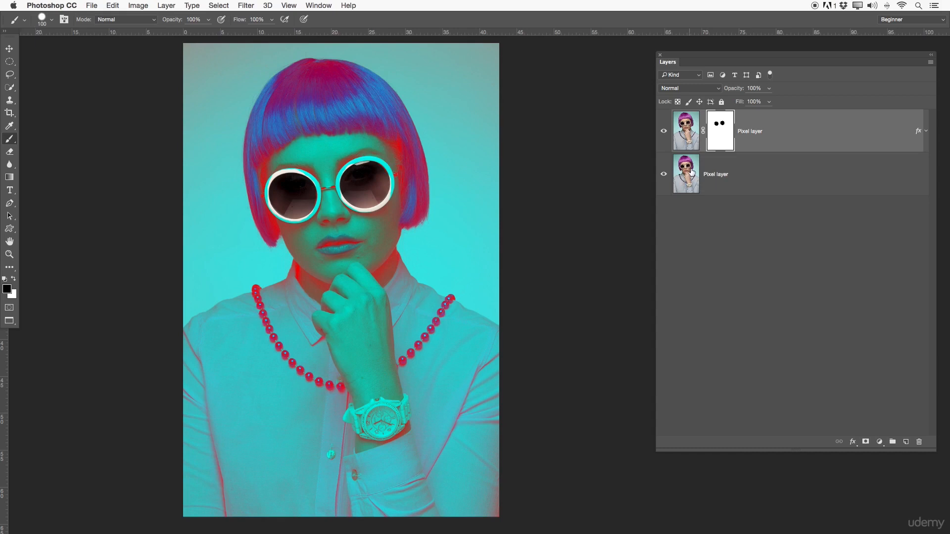
- Compare the image with the upper layer hidden and shown, checking its mask against the lower layer
key("x")
left_click(692, 181)
left_click(663, 131)
left_click(663, 131)
left_click(697, 125)
left_click(708, 137)
key("x")
left_click(699, 175)
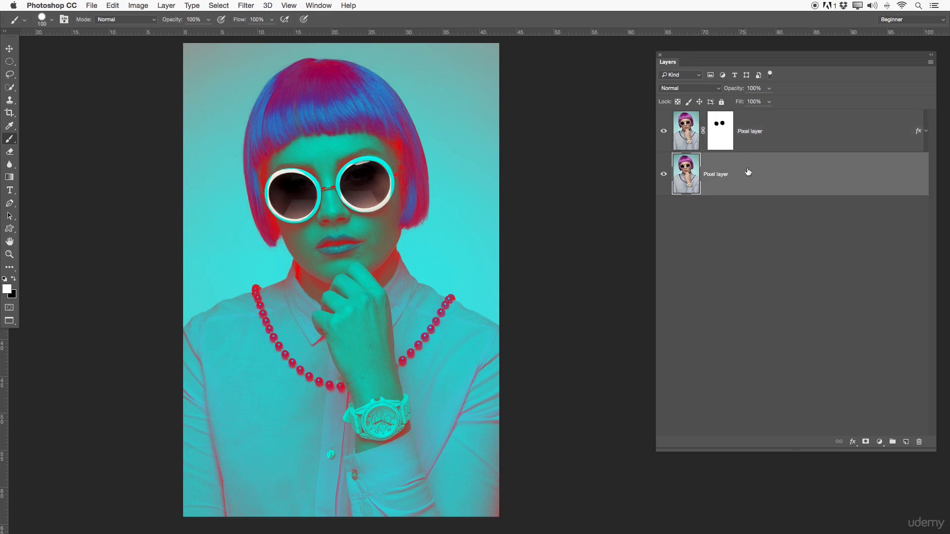
- Invert the upper layer's mask to limit the colored effect to the painted lenses
left_click(715, 127)
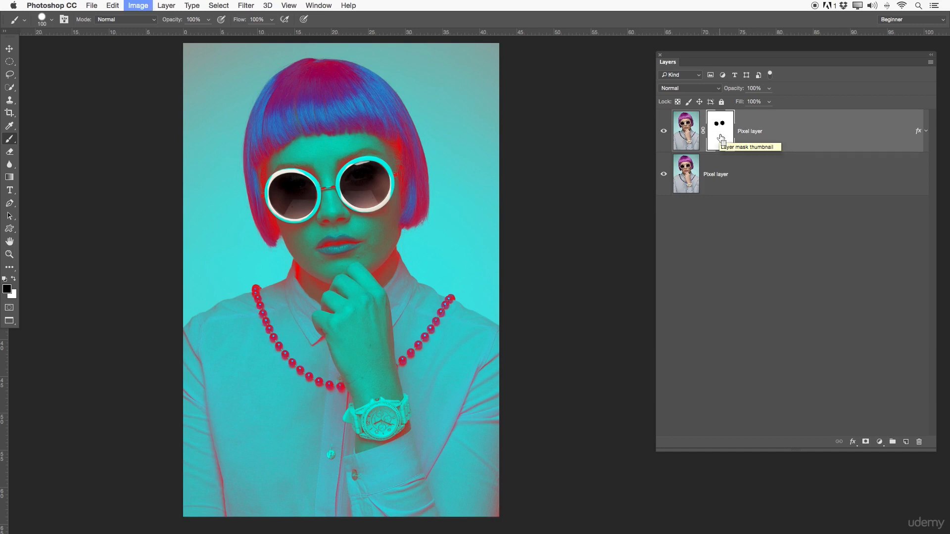
key("super+i")
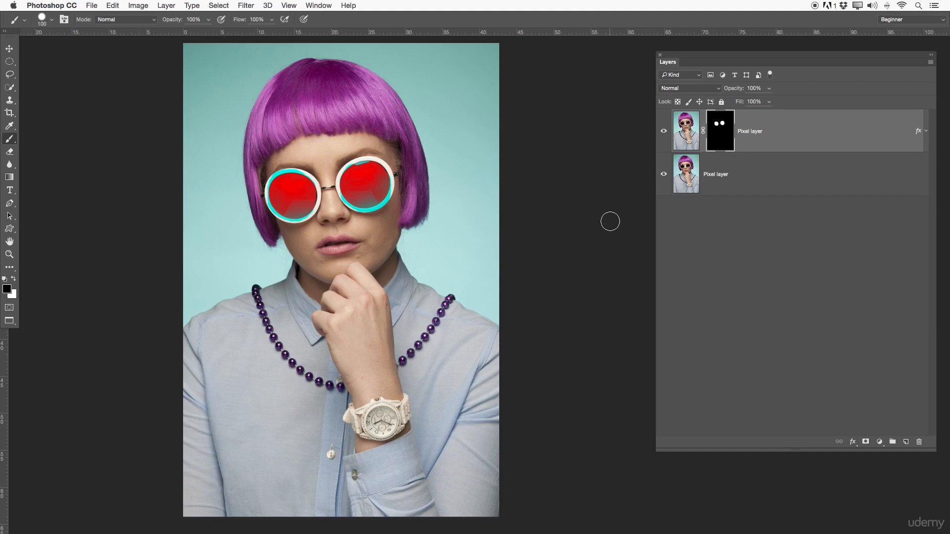
- Replace the upper layer's mask with one made from an elliptical selection around the left sunglass lens
right_click(715, 122)
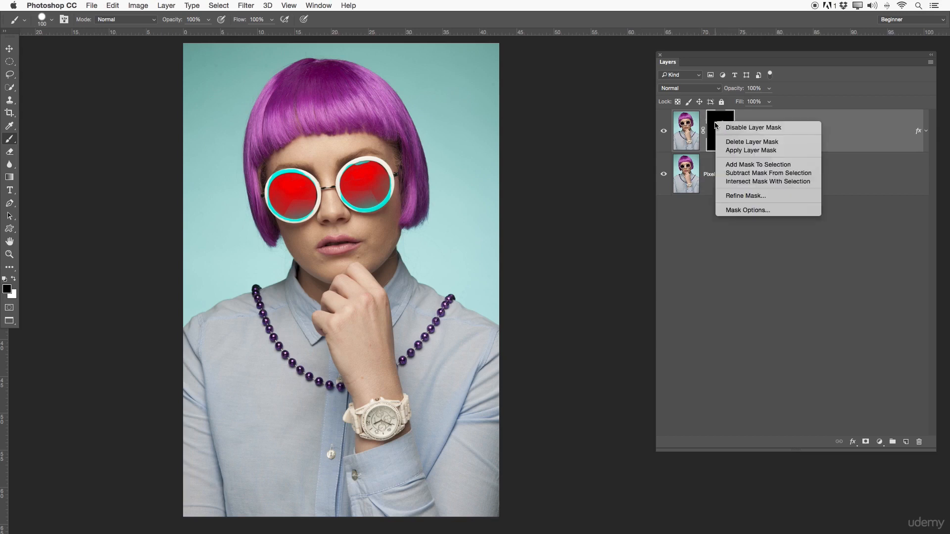
left_click(733, 142)
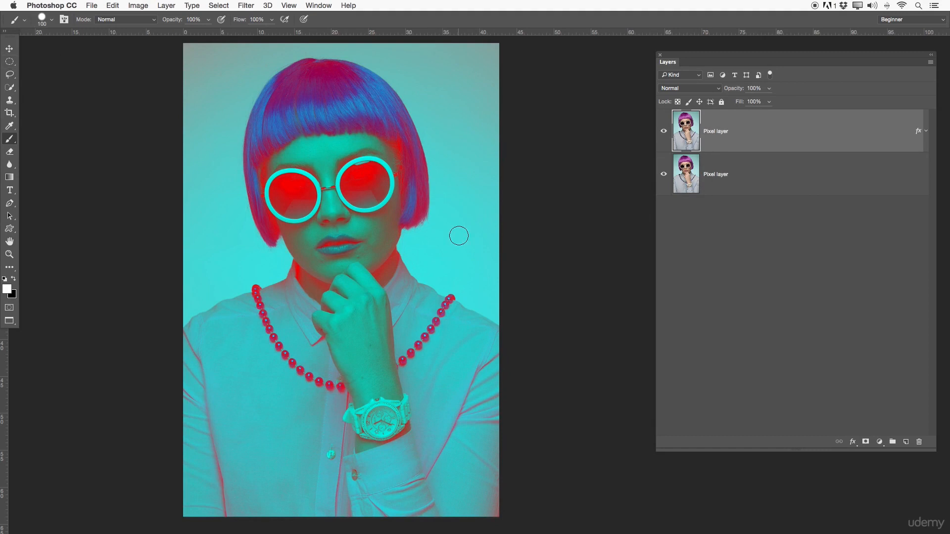
left_click(9, 62)
left_click_drag(270, 170, 324, 218)
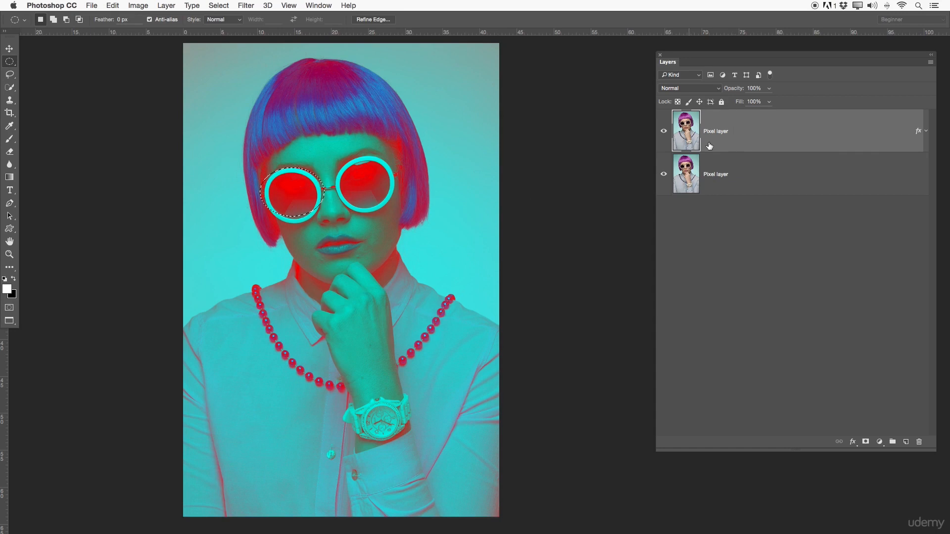
left_click(867, 441)
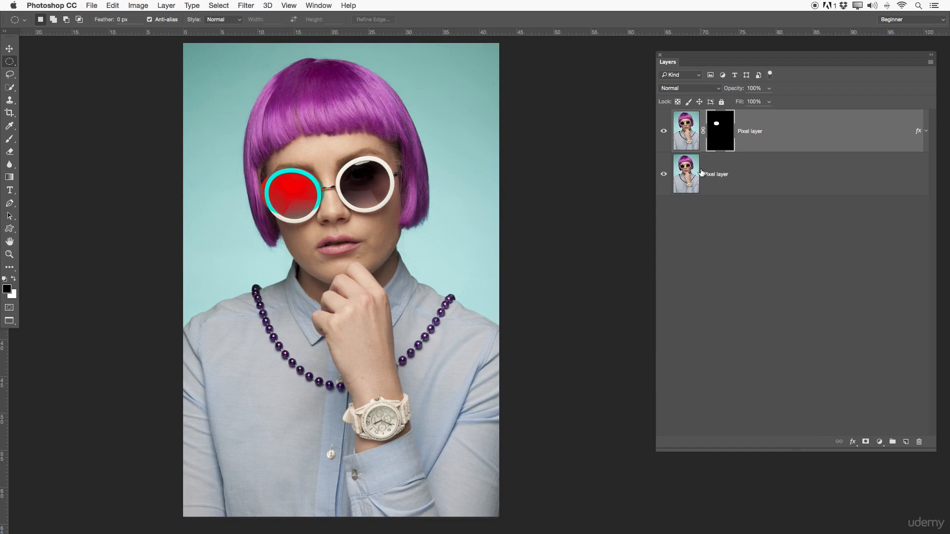
- Invert the left-lens mask, and delete it from the upper layer
key("ctrl+i")
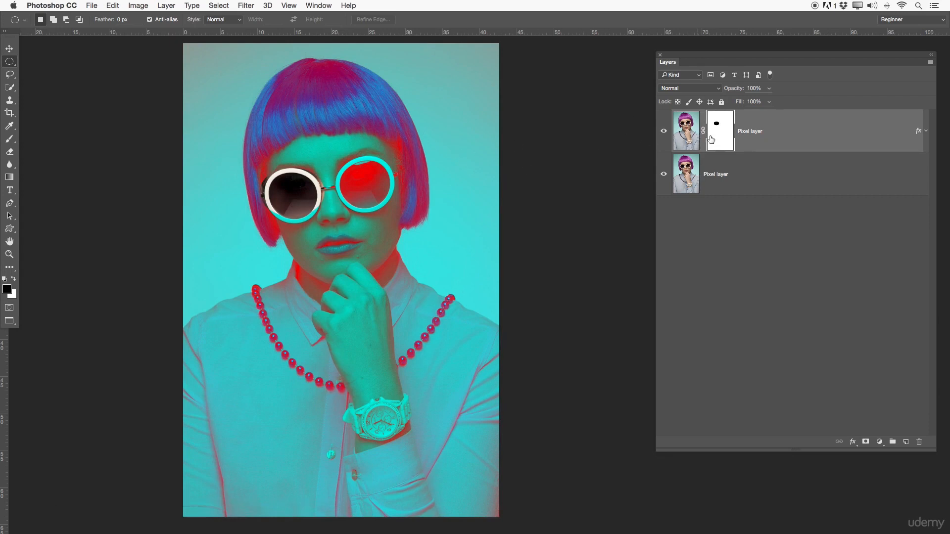
right_click(717, 134)
left_click(746, 153)
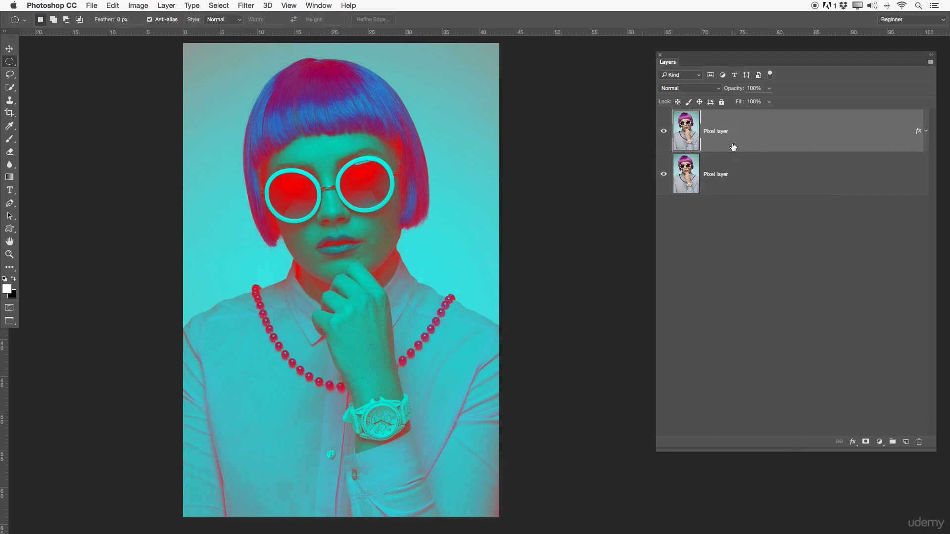
- Move the color-overlaid layer beneath the plain portrait layer, and hide the layer that is now on top
left_click(663, 131)
left_click_drag(742, 143, 713, 177)
left_click(664, 174)
left_click(664, 131)
left_click(664, 131)
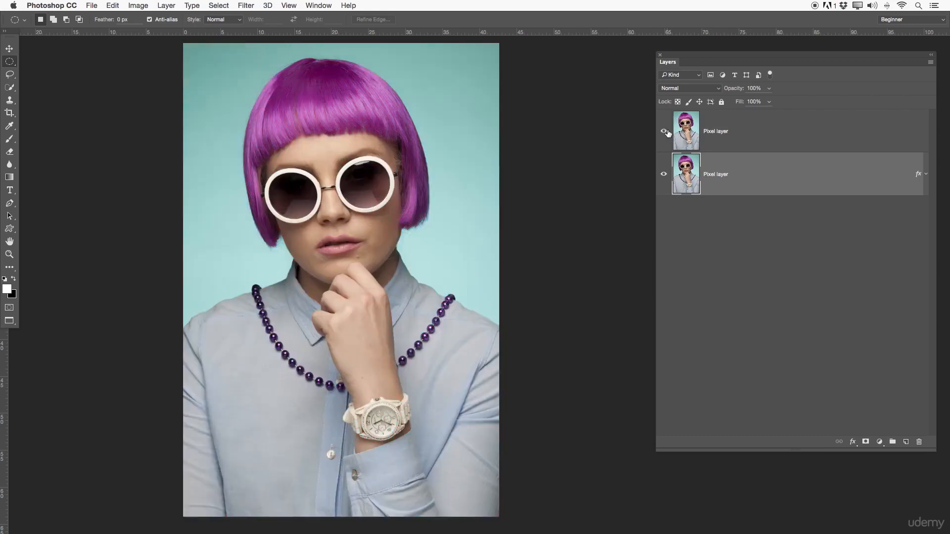
left_click(663, 131)
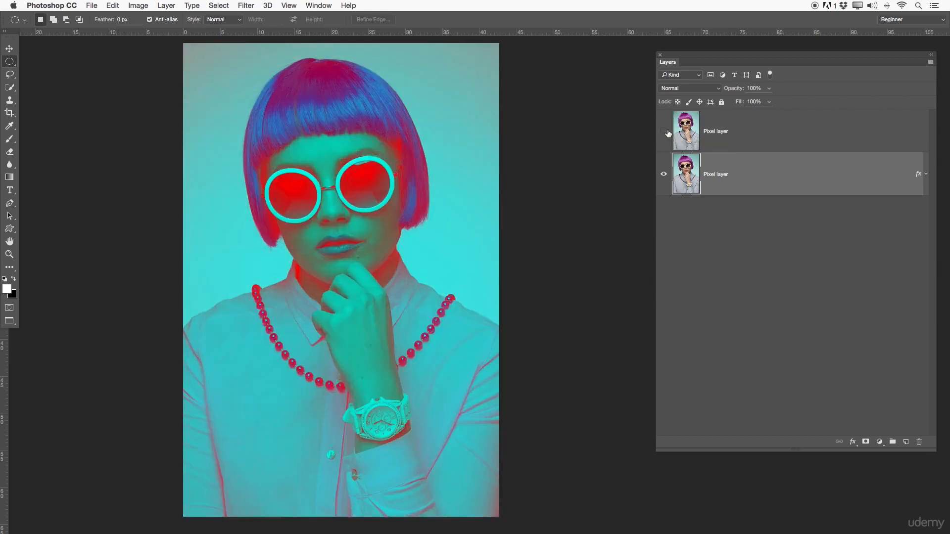
- Compare the image with the plain upper layer hidden and shown, leaving it visible and selected
left_click(727, 133)
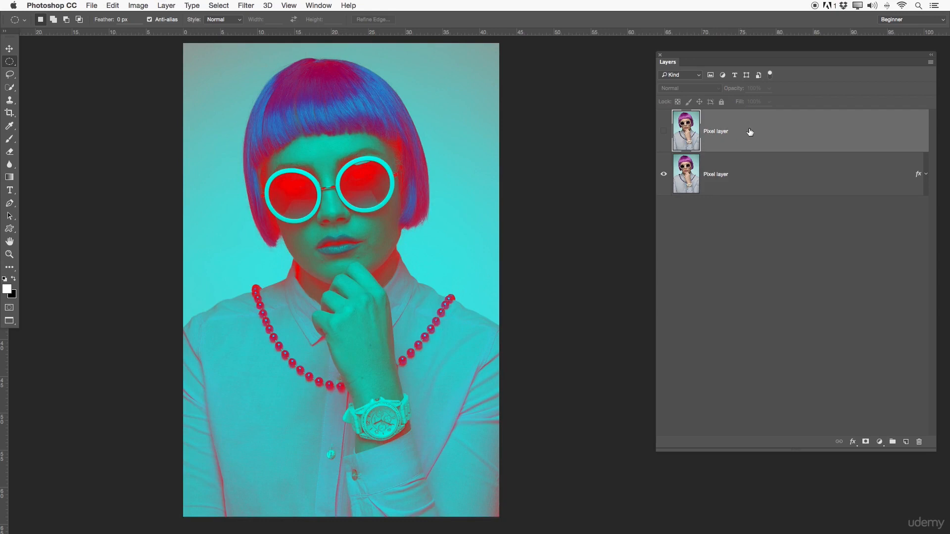
left_click(721, 171)
left_click(660, 174)
left_click(663, 174)
left_click(663, 131)
left_click(687, 132)
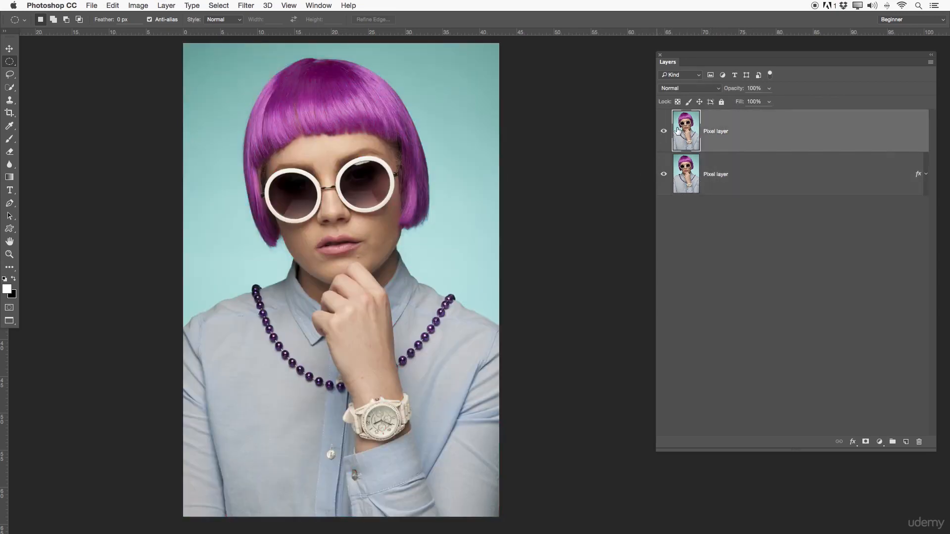
left_click(663, 131)
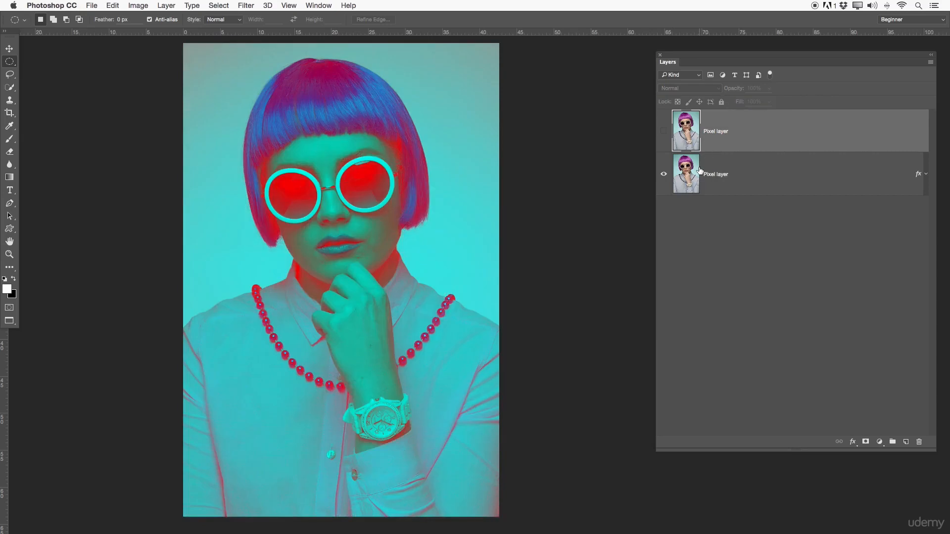
left_click(705, 177)
left_click(663, 131)
left_click(715, 125)
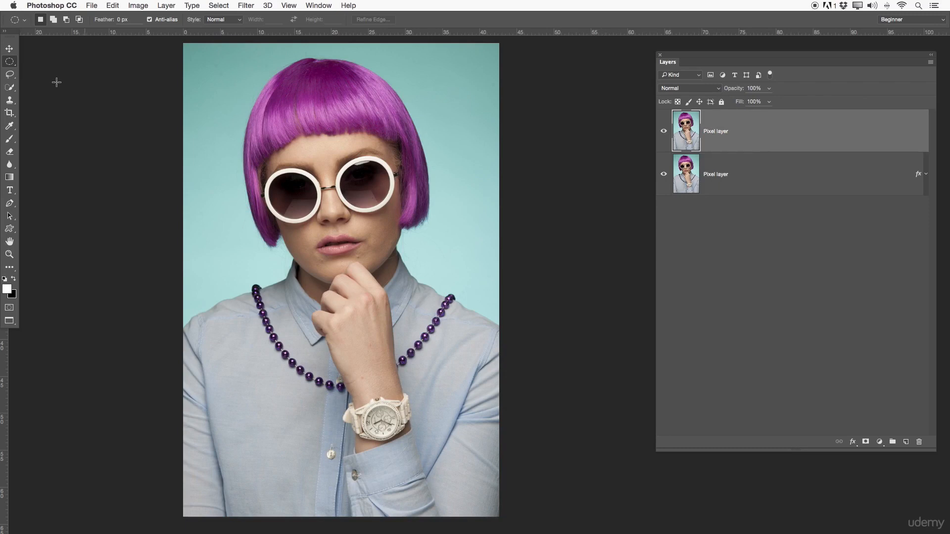
- Review the Quick Mask options and accept them
left_click(8, 309)
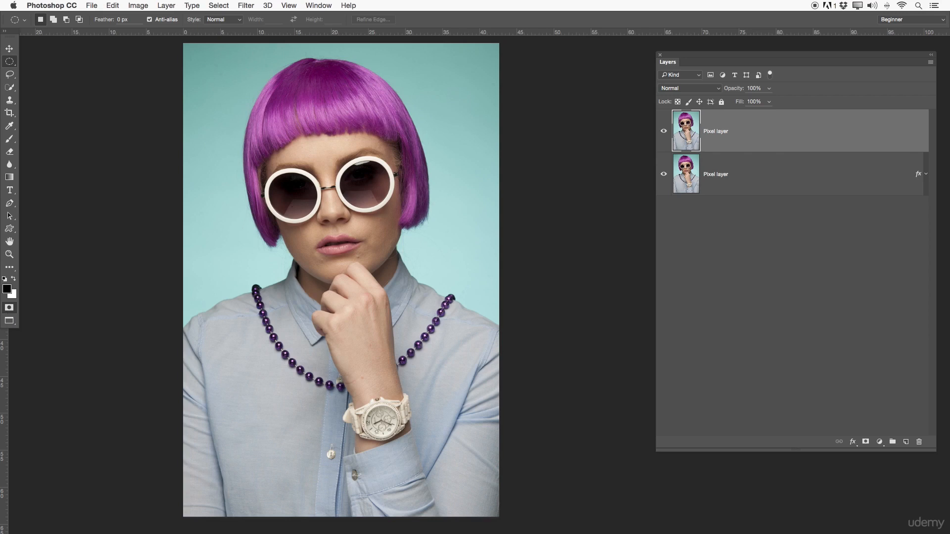
double_click(9, 307)
left_click_drag(576, 217, 535, 207)
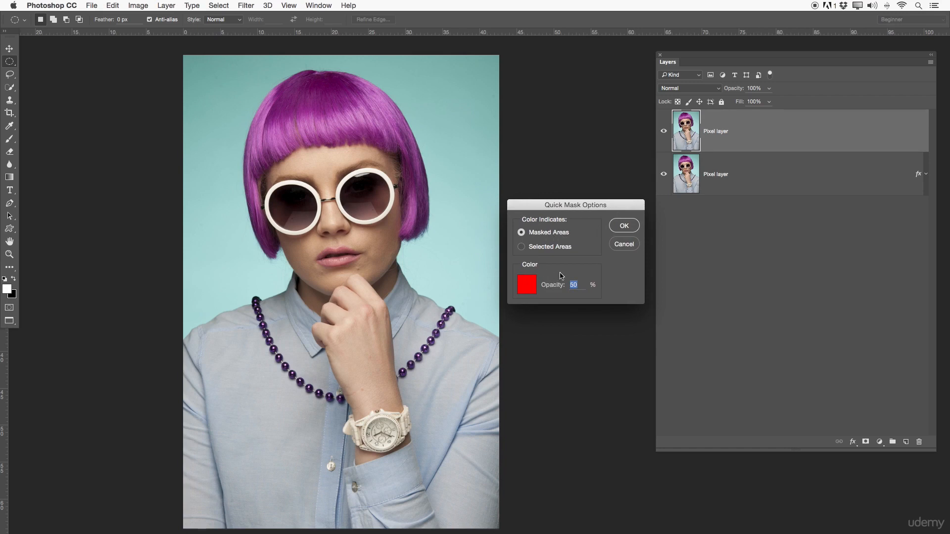
left_click(624, 225)
left_click(9, 307)
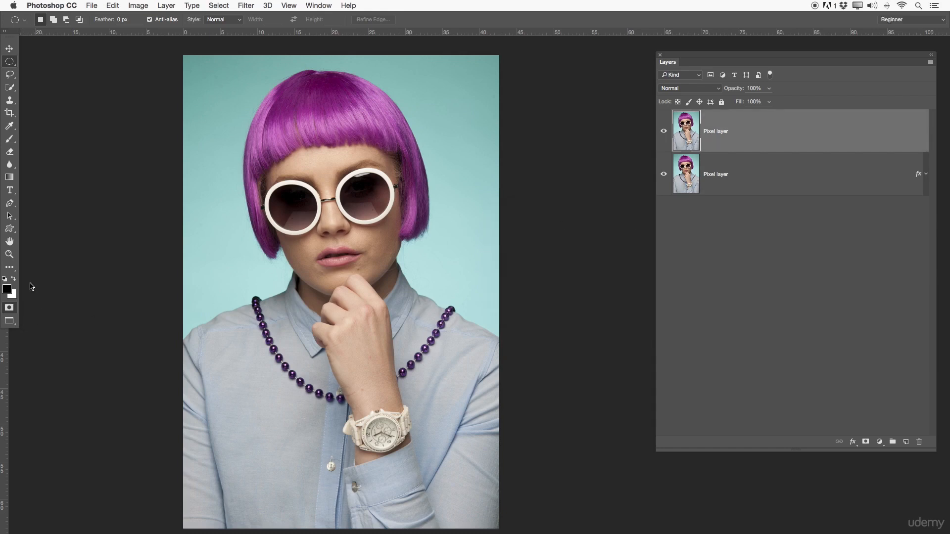
mouse_move(297, 204)
left_mouse_down()
mouse_move(237, 185)
mouse_move(309, 208)
mouse_move(301, 218)
left_mouse_up()
left_click(301, 219)
left_click(9, 309)
- Paint over both sunglass lenses and the watch face with the Brush in Quick Mask mode
key("b")
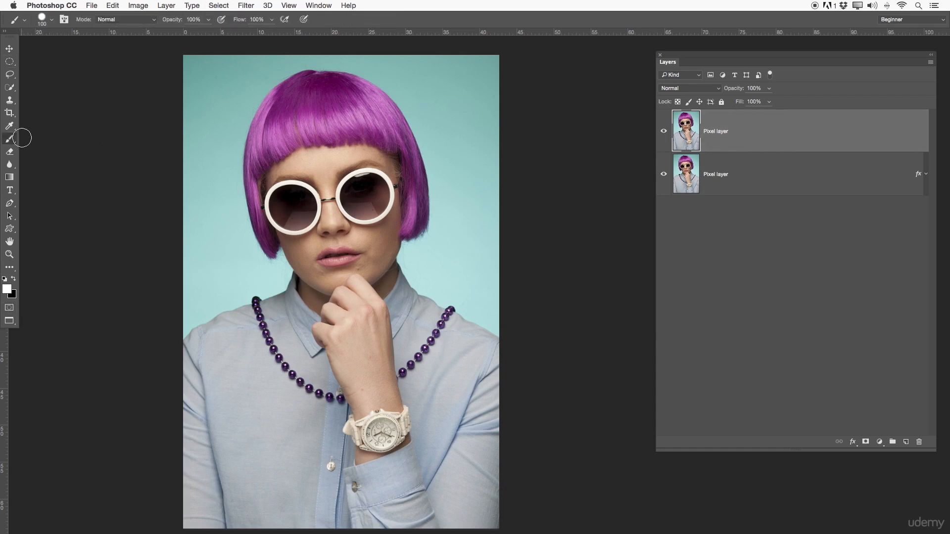
left_click(10, 308)
mouse_move(278, 203)
left_mouse_down()
mouse_move(296, 194)
mouse_move(277, 199)
mouse_move(291, 220)
mouse_move(293, 199)
mouse_move(294, 228)
mouse_move(315, 220)
mouse_move(296, 190)
mouse_move(284, 195)
mouse_move(280, 220)
mouse_move(299, 210)
mouse_move(297, 219)
mouse_move(291, 197)
left_mouse_up()
mouse_move(379, 184)
left_mouse_down()
mouse_move(351, 182)
mouse_move(346, 202)
mouse_move(364, 205)
mouse_move(367, 189)
mouse_move(354, 209)
mouse_move(387, 214)
mouse_move(373, 185)
mouse_move(366, 200)
mouse_move(359, 182)
mouse_move(371, 196)
mouse_move(360, 204)
mouse_move(372, 188)
mouse_move(355, 196)
mouse_move(361, 209)
mouse_move(352, 208)
mouse_move(347, 193)
mouse_move(374, 181)
mouse_move(375, 204)
mouse_move(346, 192)
left_mouse_up()
left_click_drag(381, 428, 385, 435)
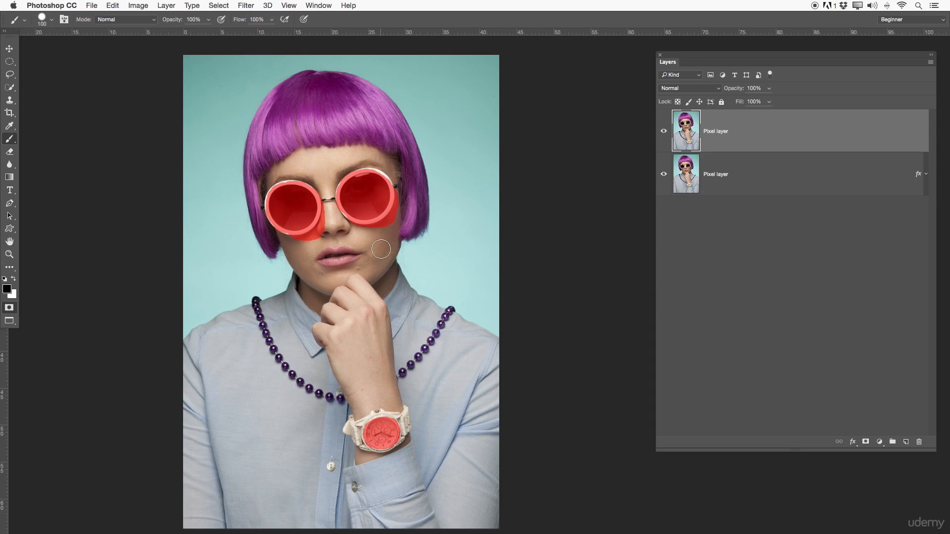
- Turn the painted quick mask into a selection, and add it as a layer mask on the upper layer
left_click(866, 441)
key("super+z")
left_click(9, 309)
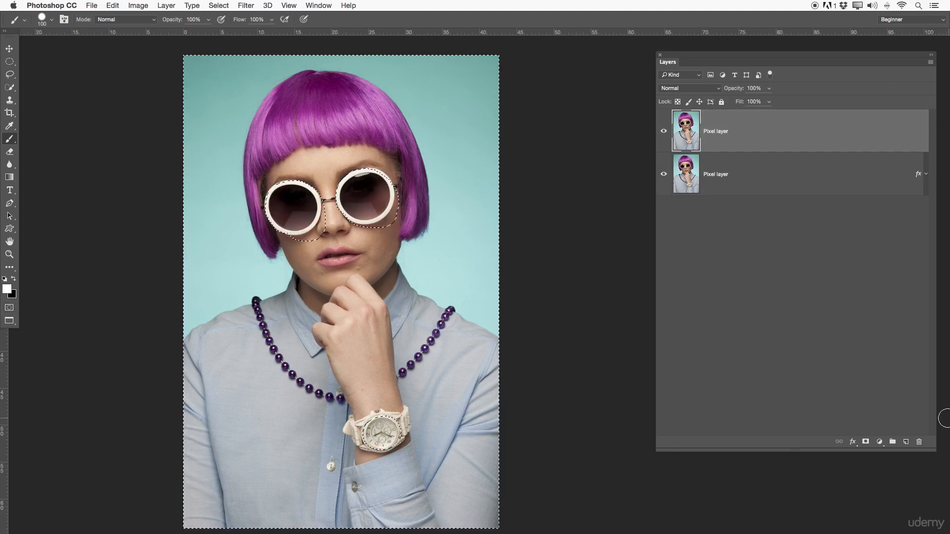
left_click(867, 441)
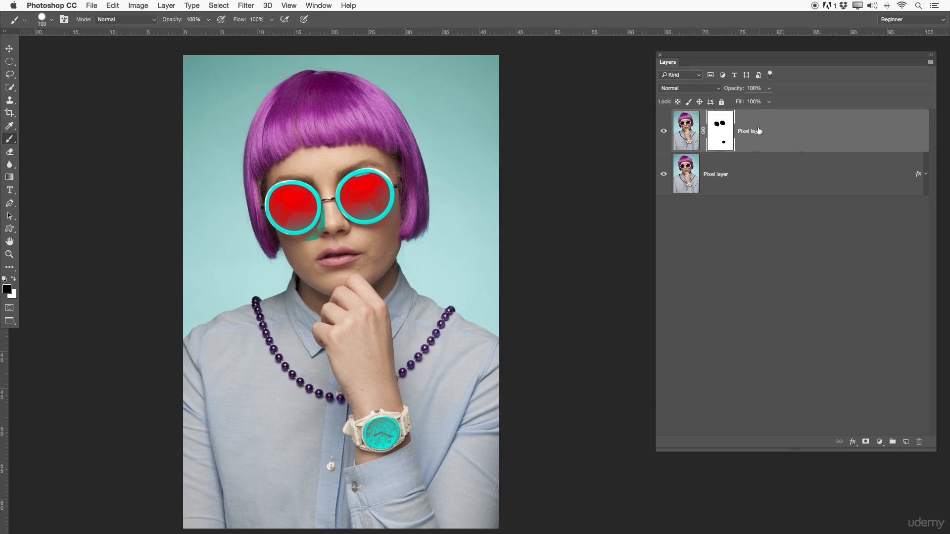
- Delete the upper layer's mask, then add a blank mask and undo that addition
right_click(733, 127)
left_click(739, 140)
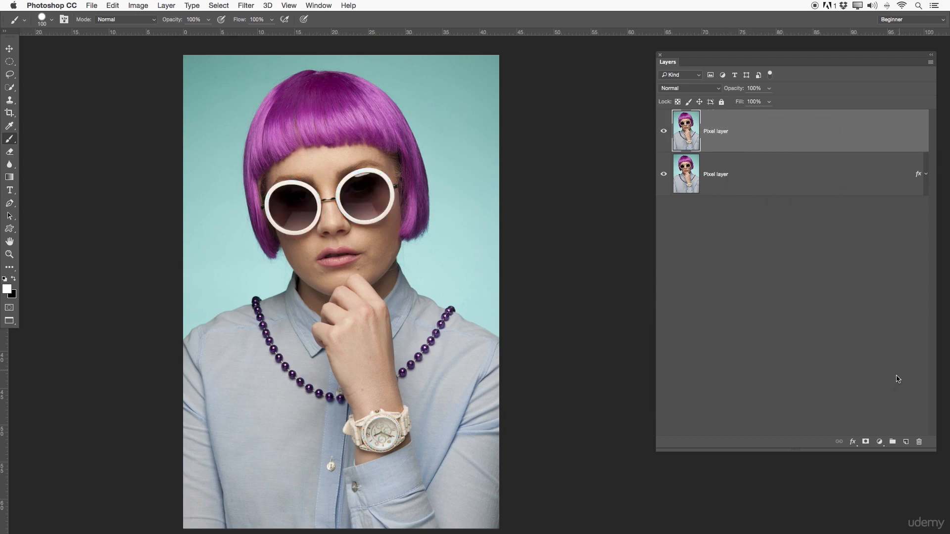
left_click(865, 441)
key("x")
key("super+z")
- Move the plain layer beneath the color-overlaid layer, and add a white mask to the overlaid layer
left_click_drag(691, 136, 690, 225)
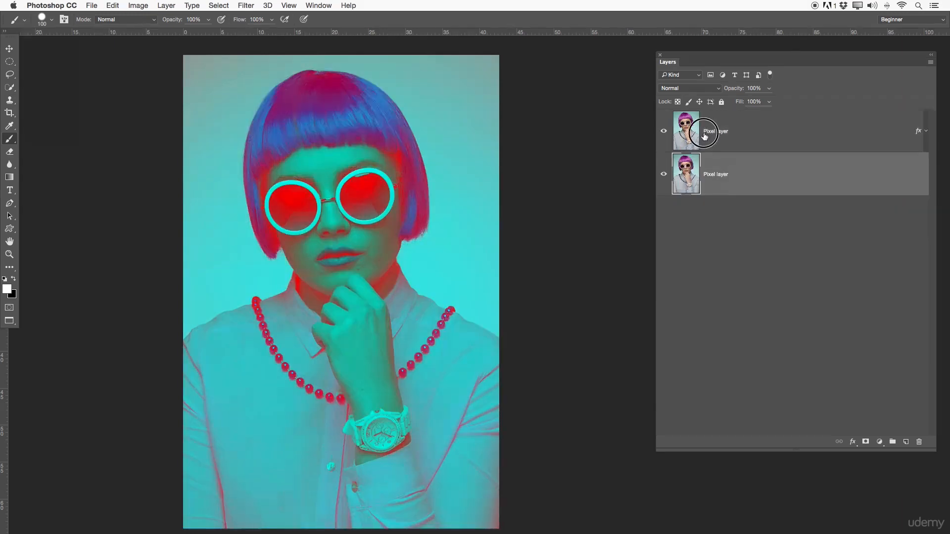
left_click(705, 131)
left_click(866, 441)
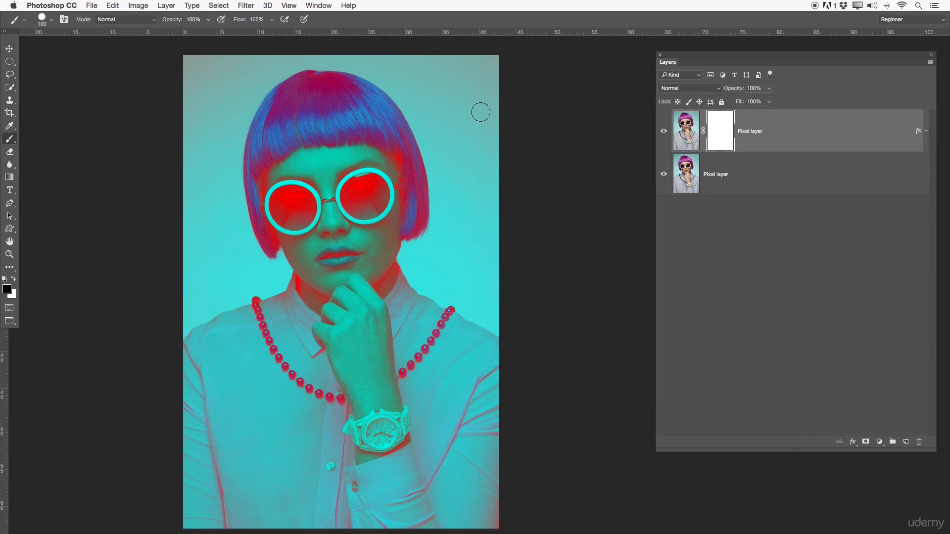
- Fill a wide elliptical selection across the face and neck with black on the upper layer's mask, and deselect it
key("m")
left_click_drag(166, 184, 548, 347)
right_click(336, 248)
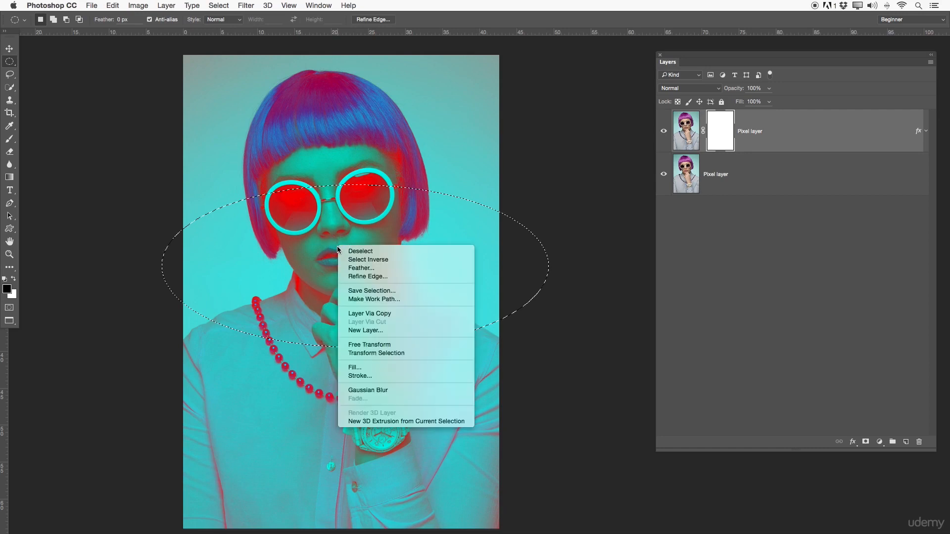
left_click(367, 367)
key("Return")
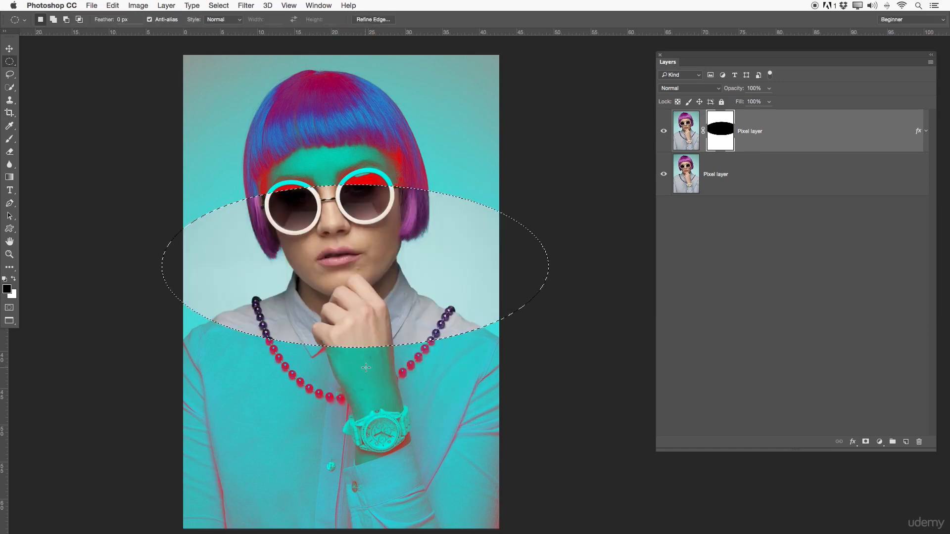
key("super+d")
- Compare the image with the upper layer's mask disabled and enabled, leaving the mask enabled
right_click(720, 135)
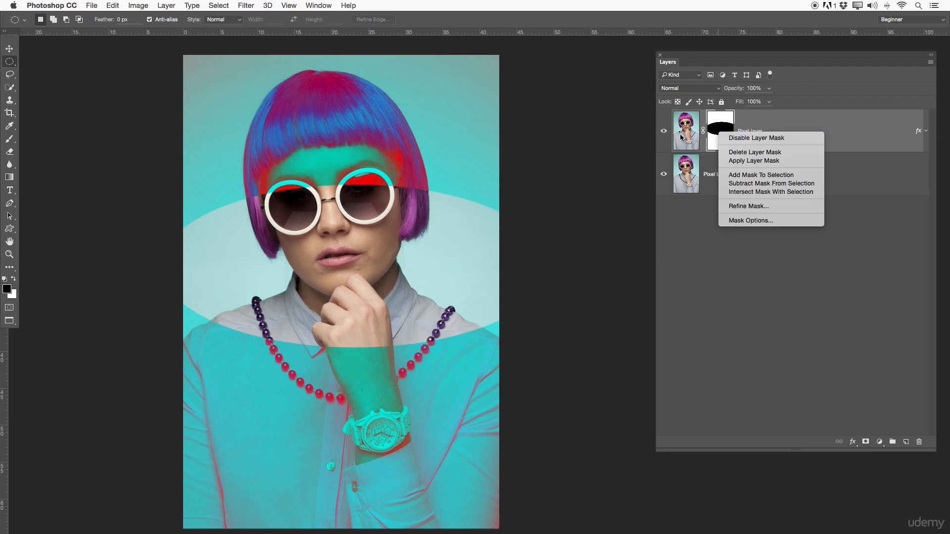
left_click(732, 138)
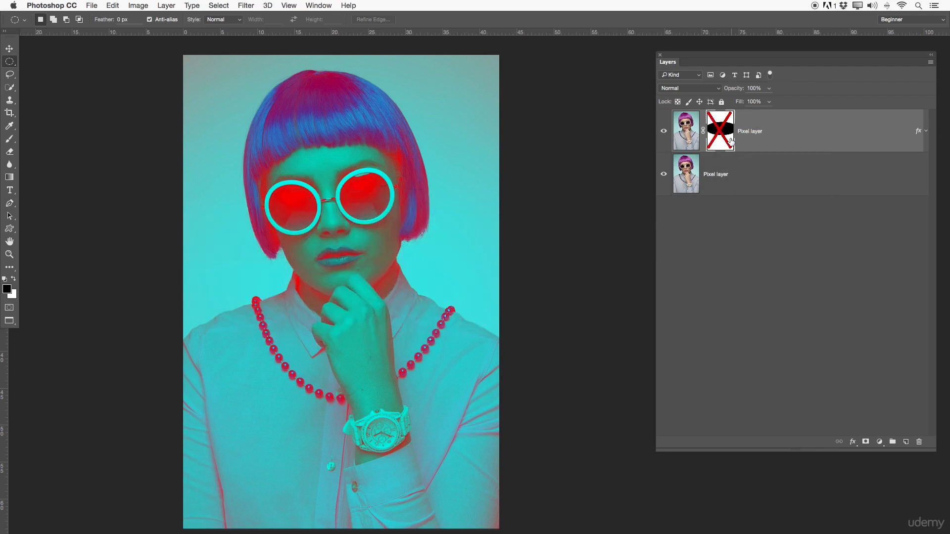
left_click(685, 132)
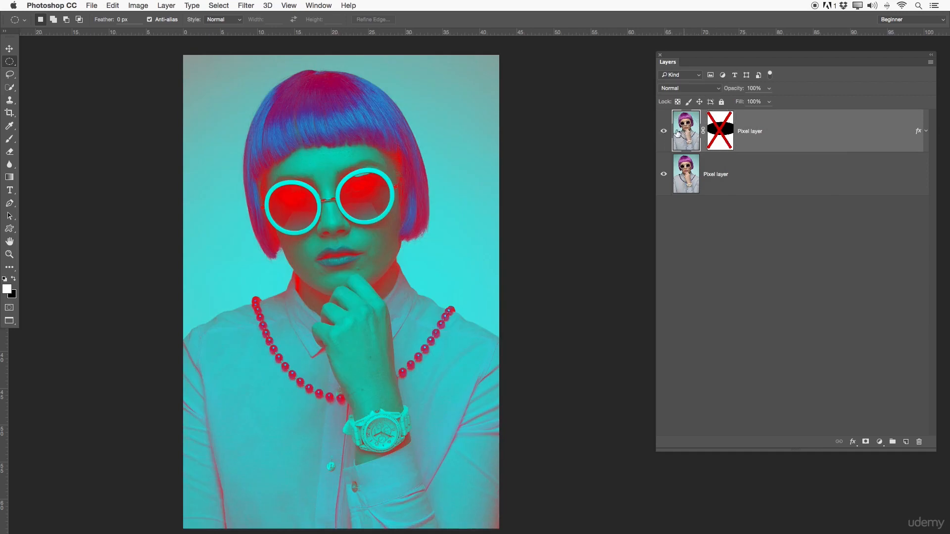
left_click(719, 129, "shift")
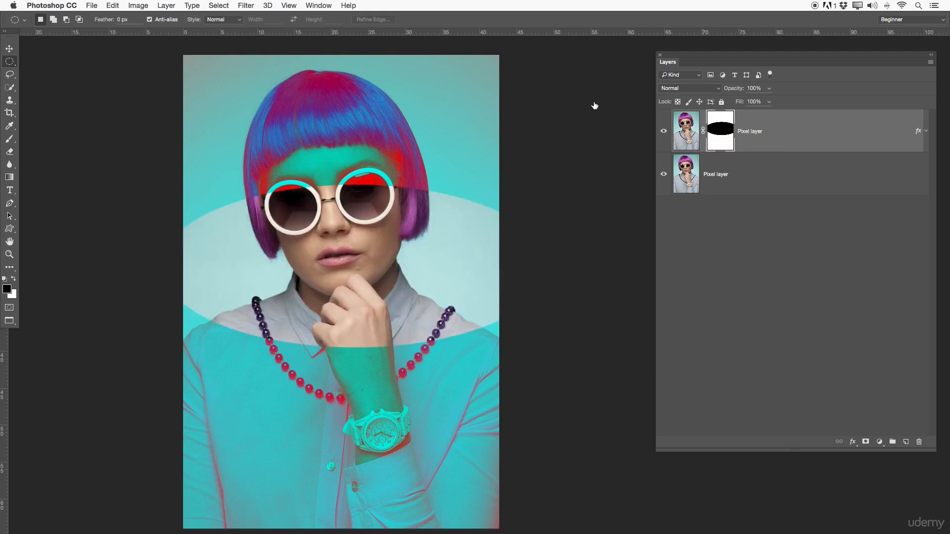
right_click(724, 134)
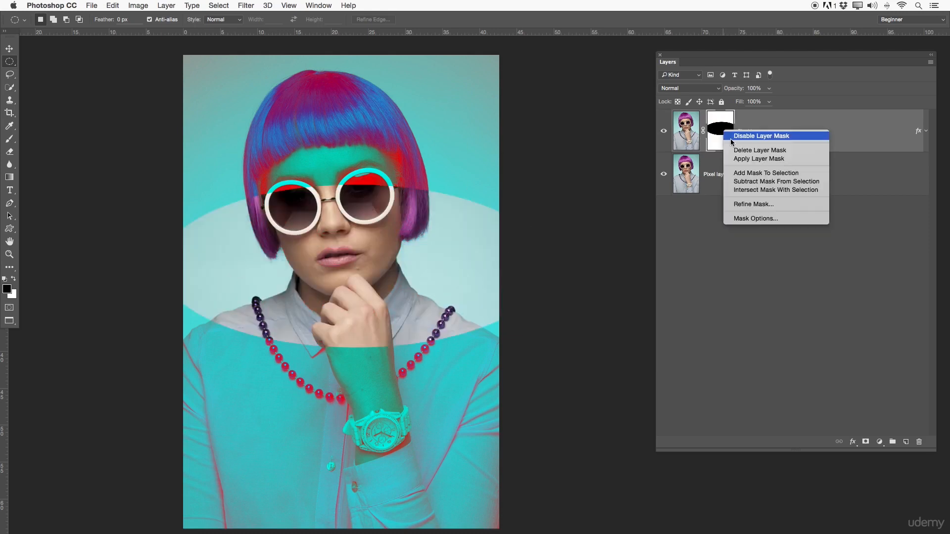
left_click(735, 136)
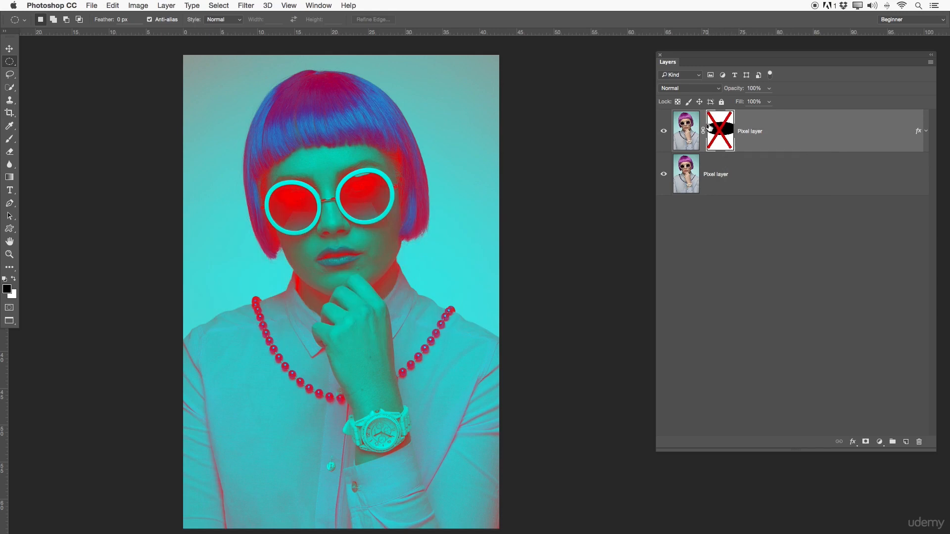
left_click(710, 128)
- Review the display options of the upper layer's mask, and cancel out of them
right_click(728, 135)
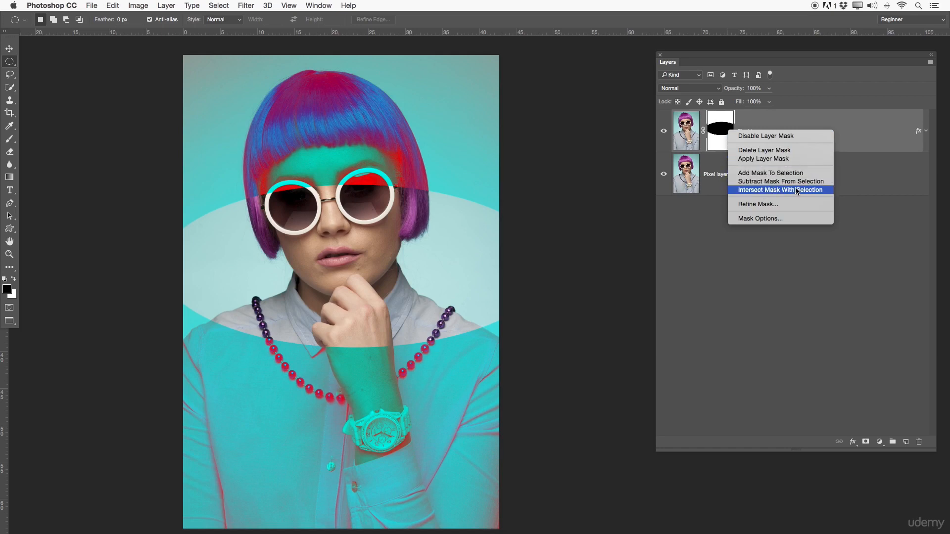
left_click(771, 219)
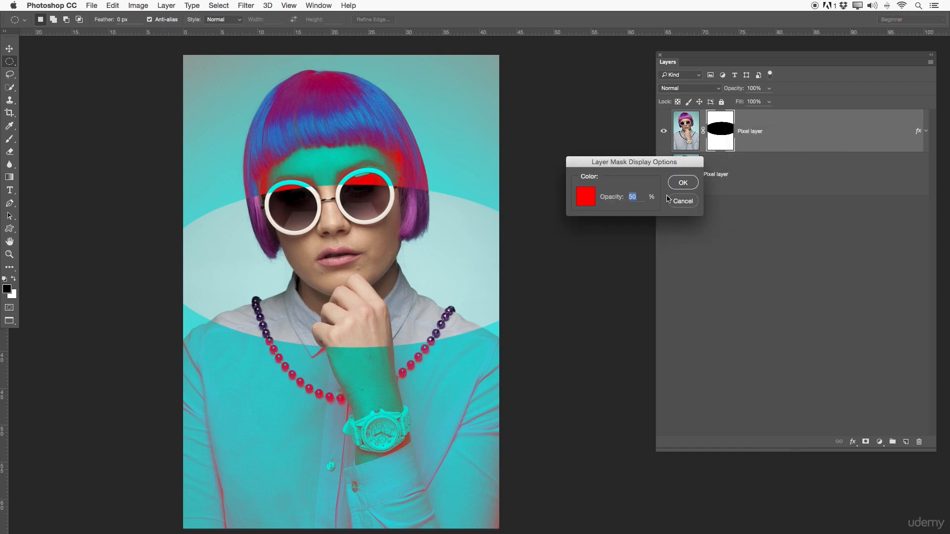
left_click(682, 201)
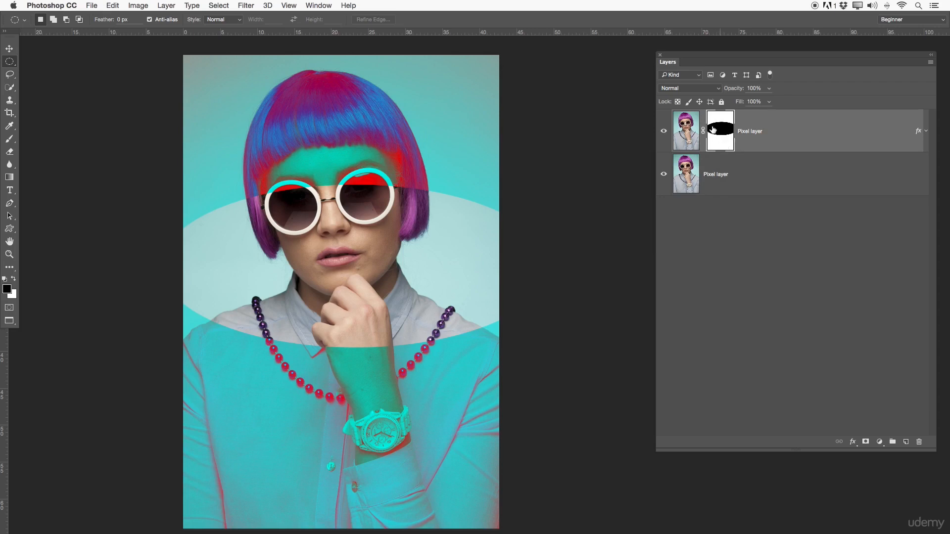
- Copy the upper layer's elliptical mask onto the lower layer, and deselect both layers
left_click_drag(718, 133, 735, 180)
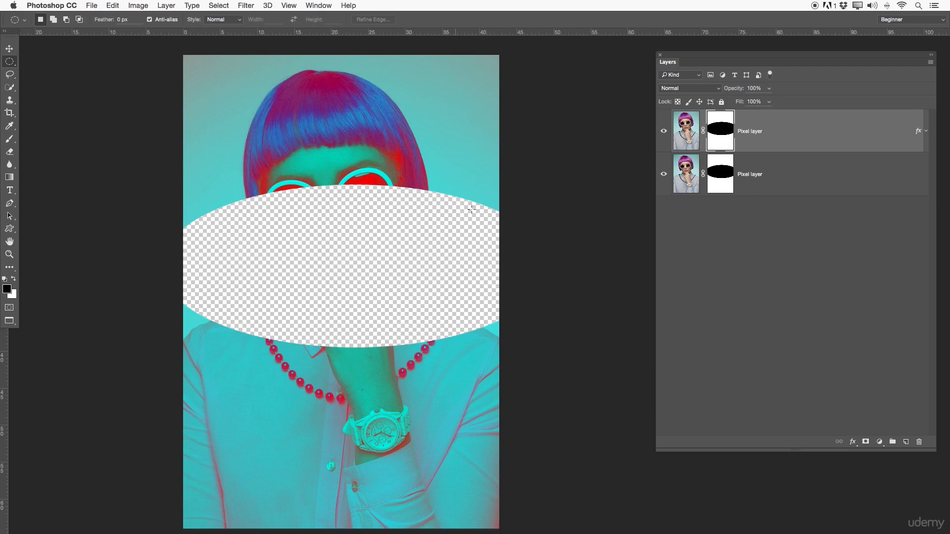
left_click(712, 233)
key("x")
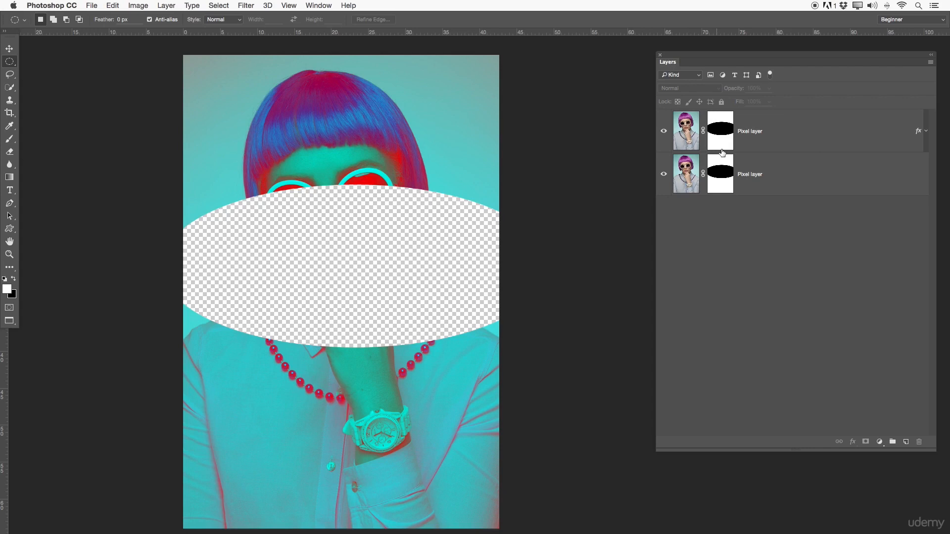
- Invert the elliptical mask on the lower layer, and make the upper layer active
left_click(720, 182)
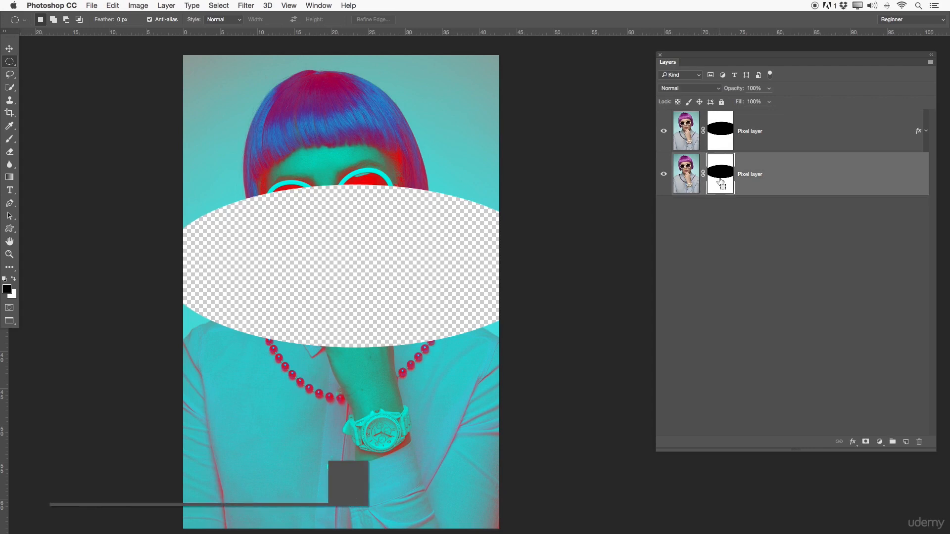
key("super+i")
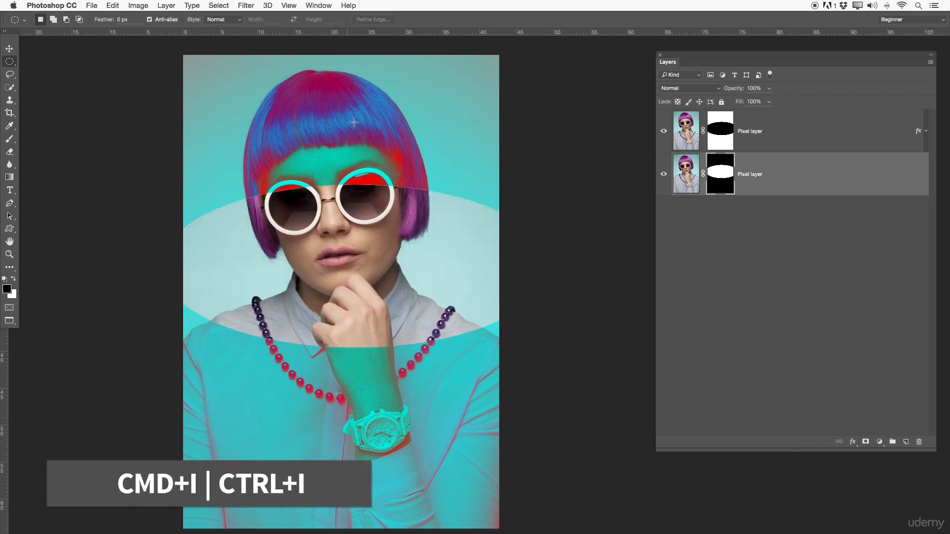
left_click(761, 144)
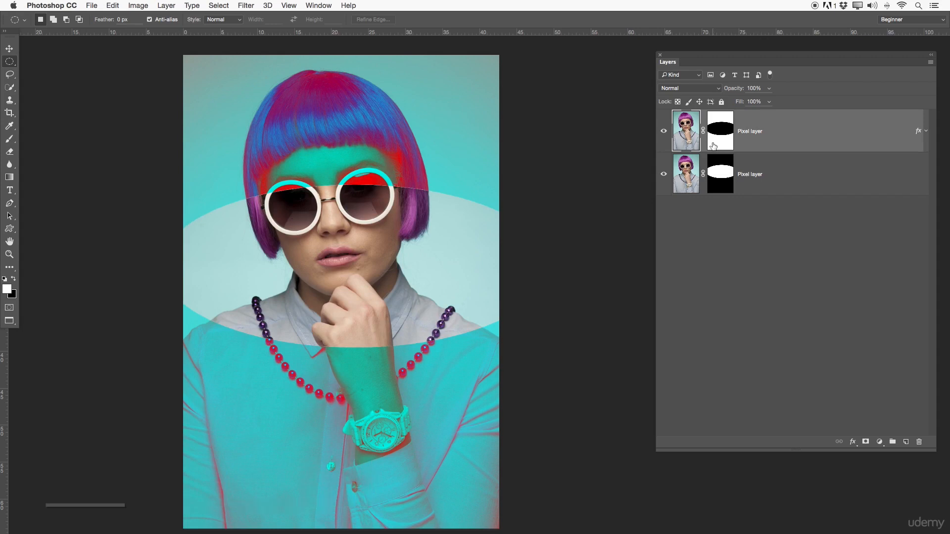
- Delete the lower layer's mask, and compare the image with the upper layer hidden and shown
left_click(717, 170)
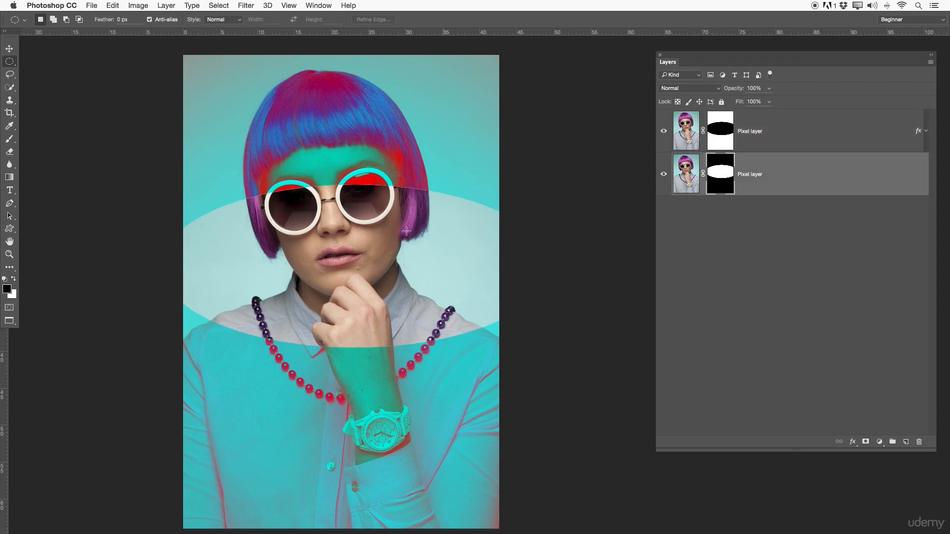
right_click(726, 175)
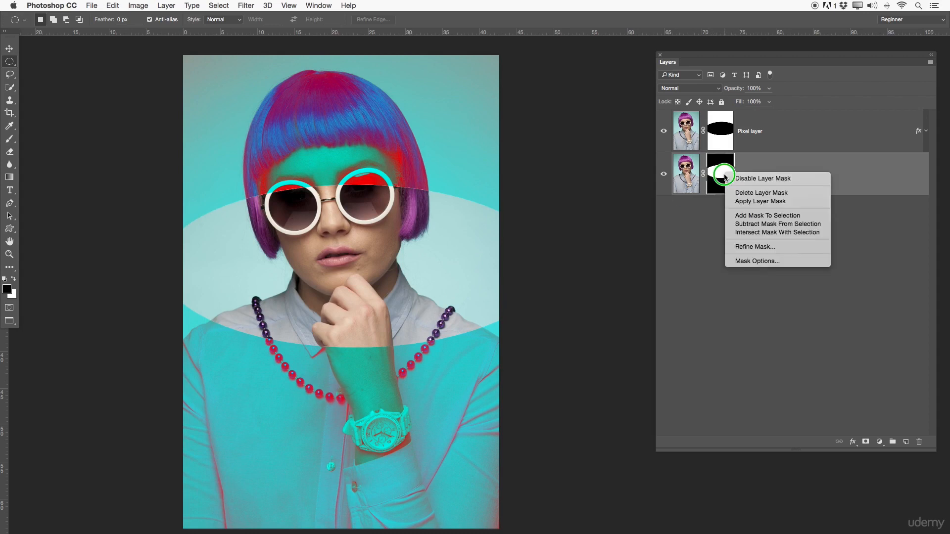
left_click(756, 193)
left_click(664, 132)
left_click(664, 131)
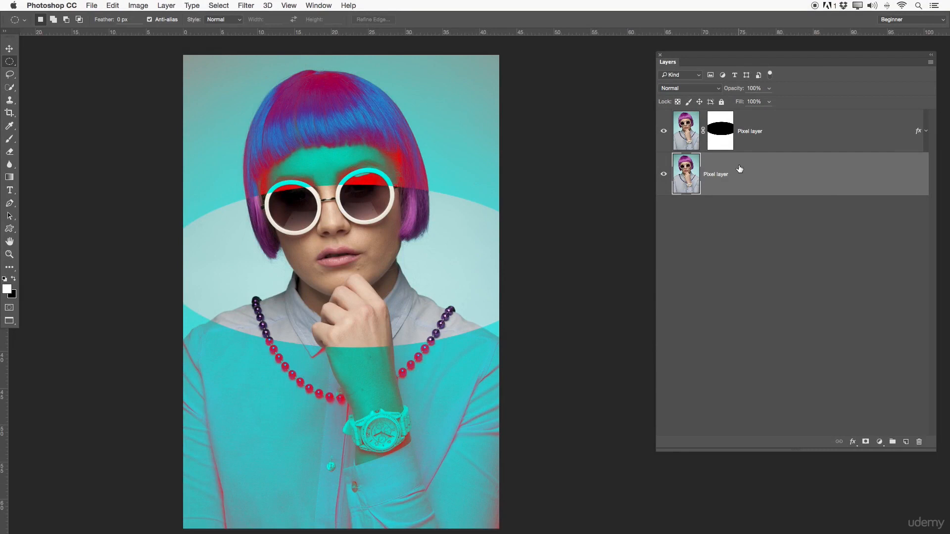
- Clip the upper layer to the lower layer, and release the clipping mask
left_click_drag(691, 177, 685, 150)
left_click(690, 150, "alt")
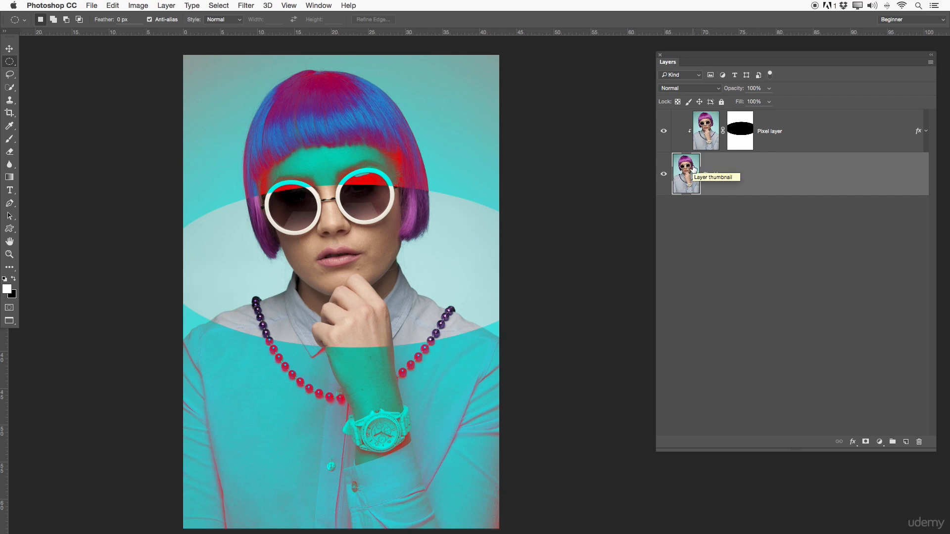
left_click(694, 152, "alt")
- Make the upper layer's mask active with black as the foreground color
left_click(723, 141)
key("x")
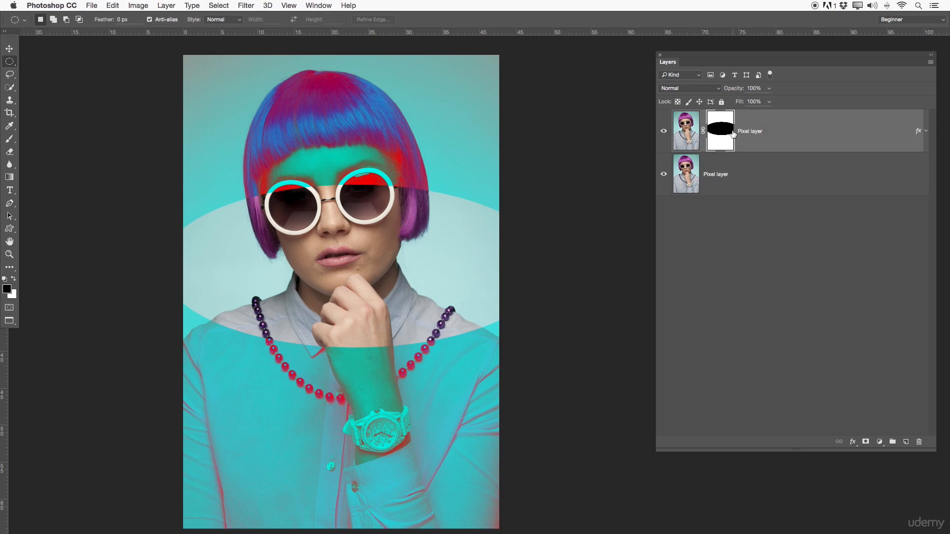